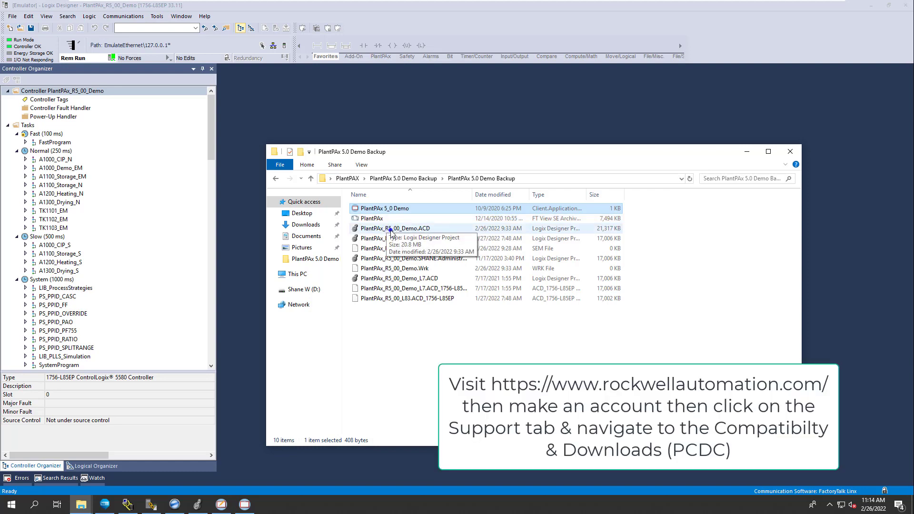
Review the I/O configuration of the PlantPAx_R5_00_Demo project, select the slot 0 1756-L85EP controller, and return to the task tree
drag(211, 159, 211, 231)
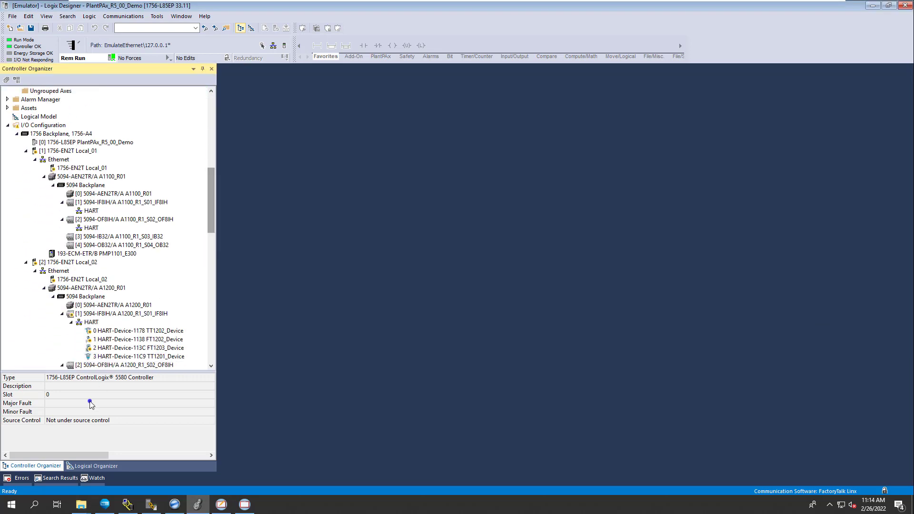
click(11, 505)
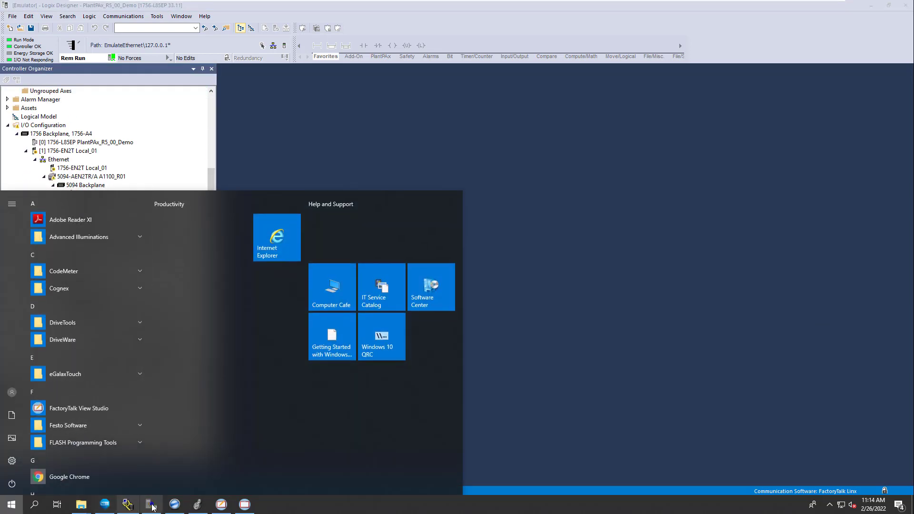
click(109, 507)
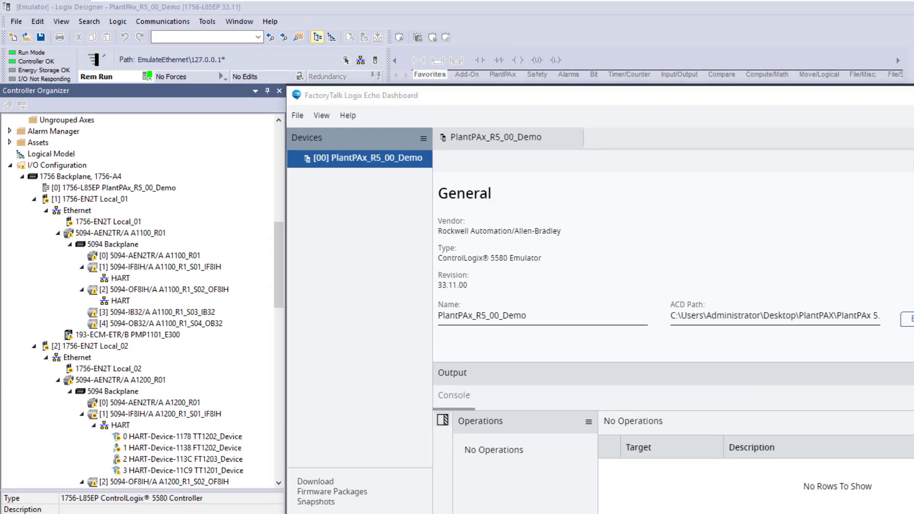
click(781, 72)
click(126, 233)
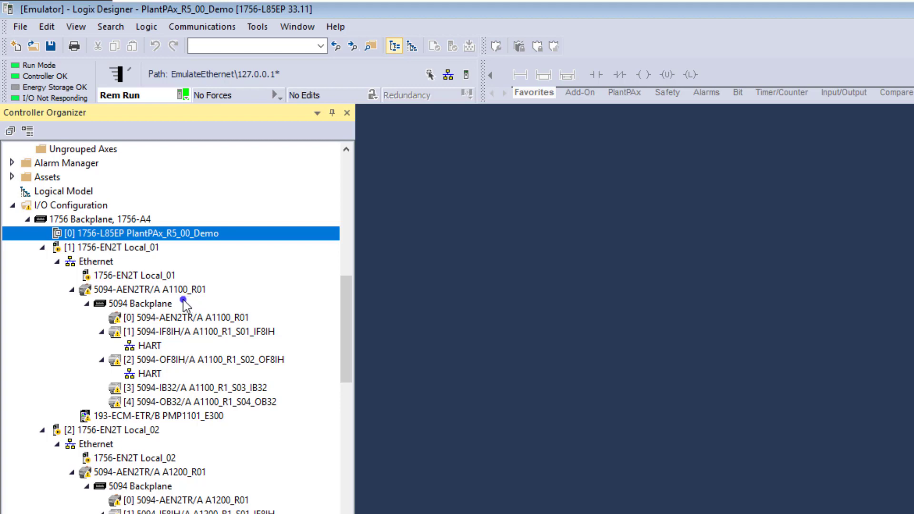
drag(345, 327, 337, 206)
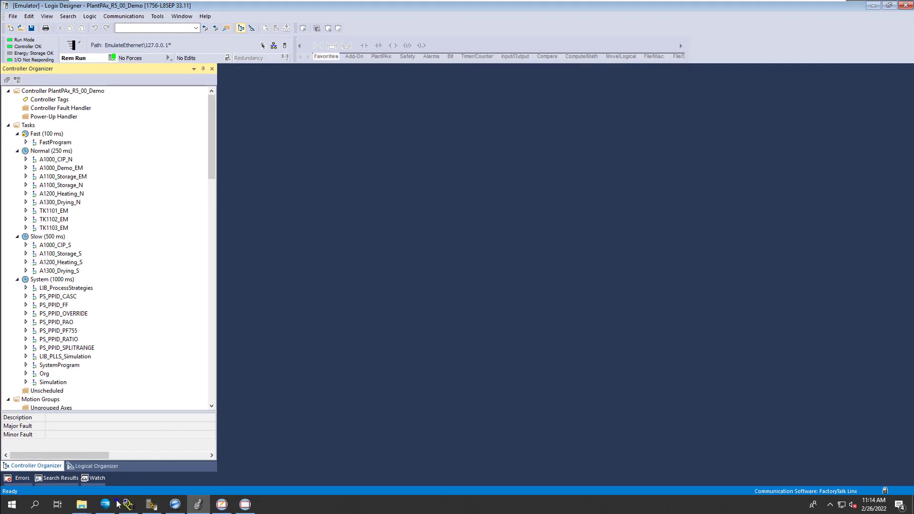
Show the PlantPAx_R5_00_Demo device status in FactoryTalk Logix Echo Dashboard and compare it with the I/O configuration in Logix Designer
click(114, 504)
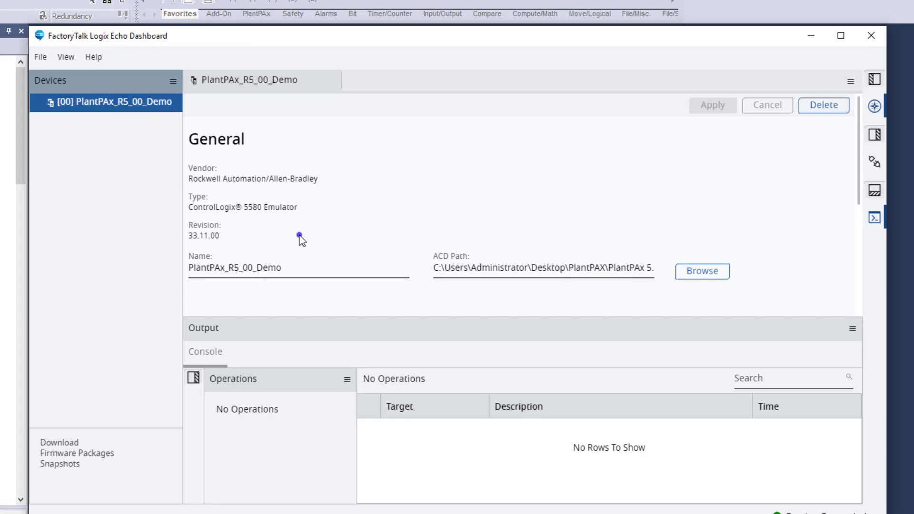
click(873, 163)
click(799, 107)
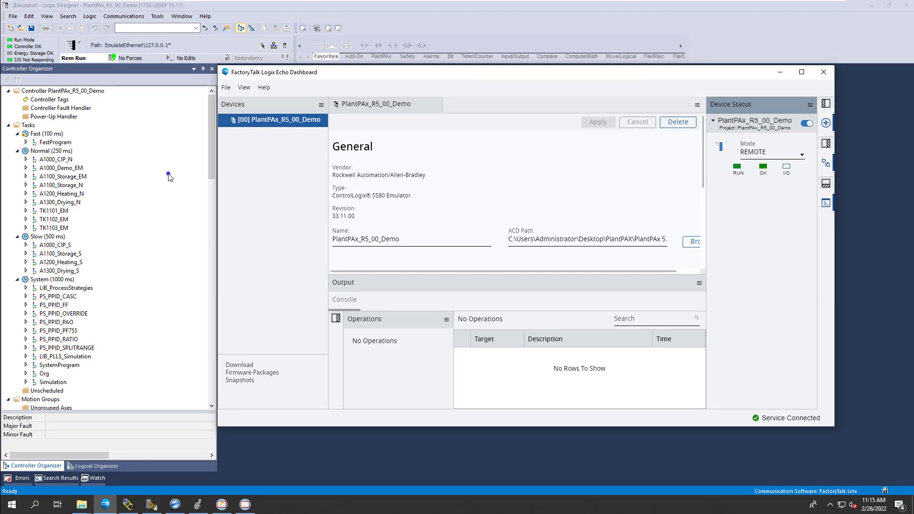
drag(212, 174, 213, 232)
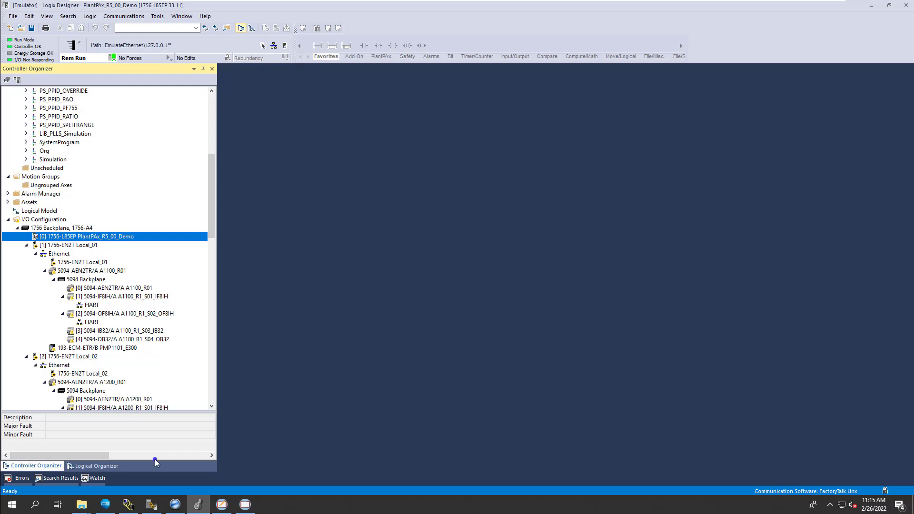
Switch to FactoryTalk View Studio and open the Communication Setup for FactoryTalk Linx in PlantPAx_Data_Area
click(222, 505)
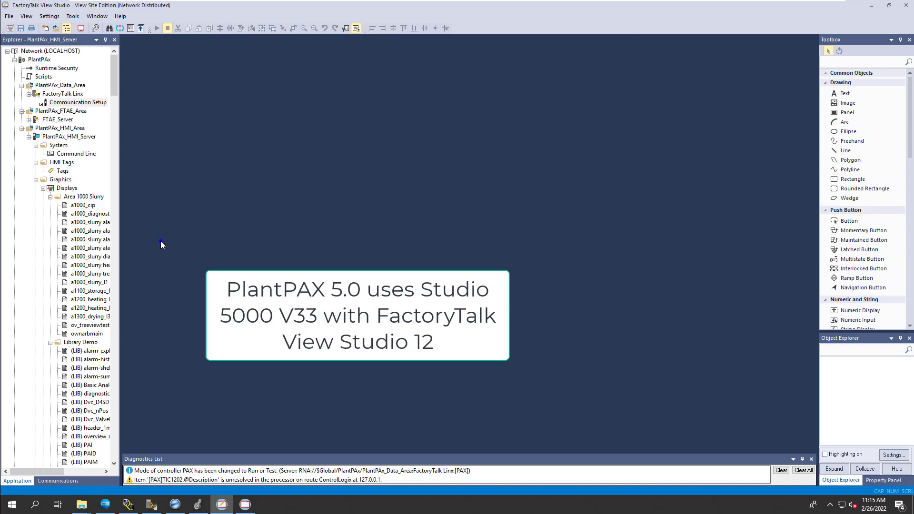
click(254, 498)
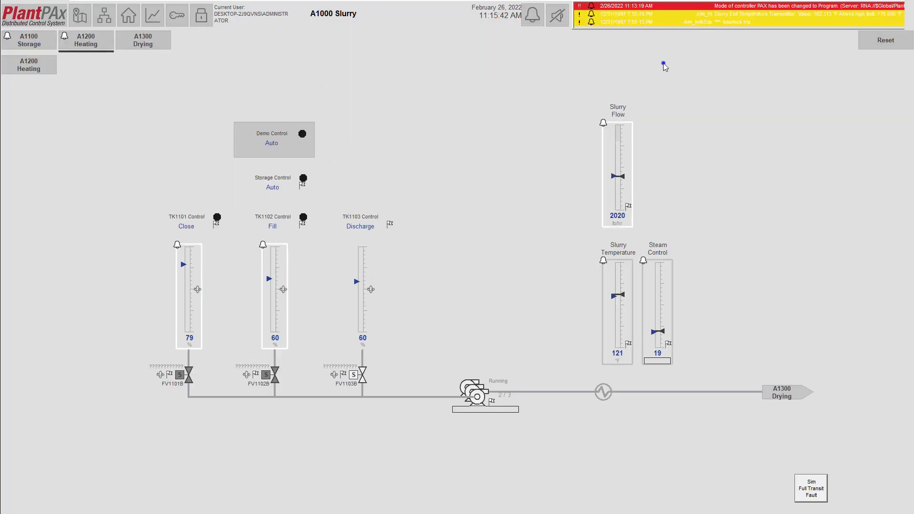
key(super)
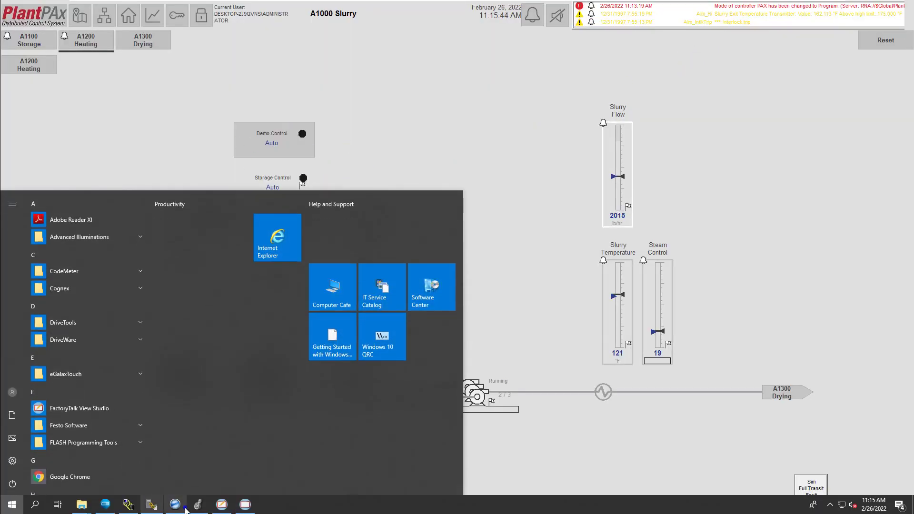
click(222, 504)
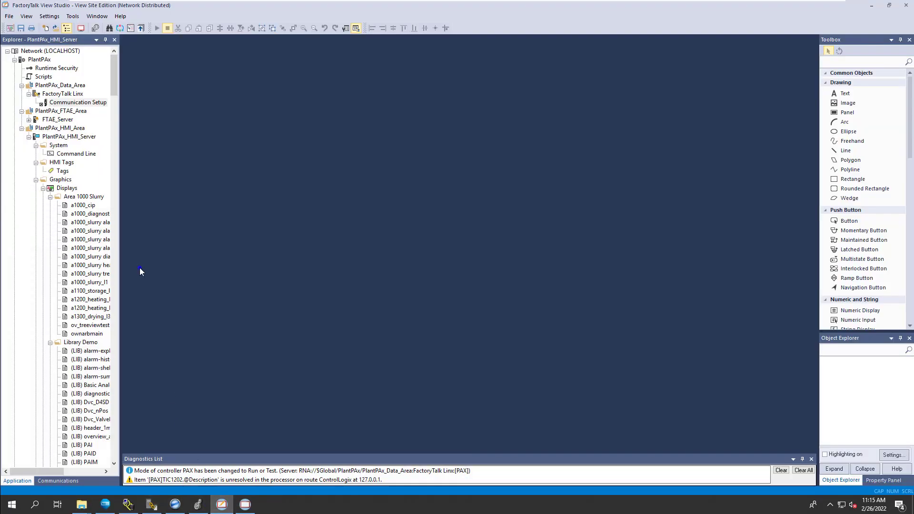
double_click(68, 104)
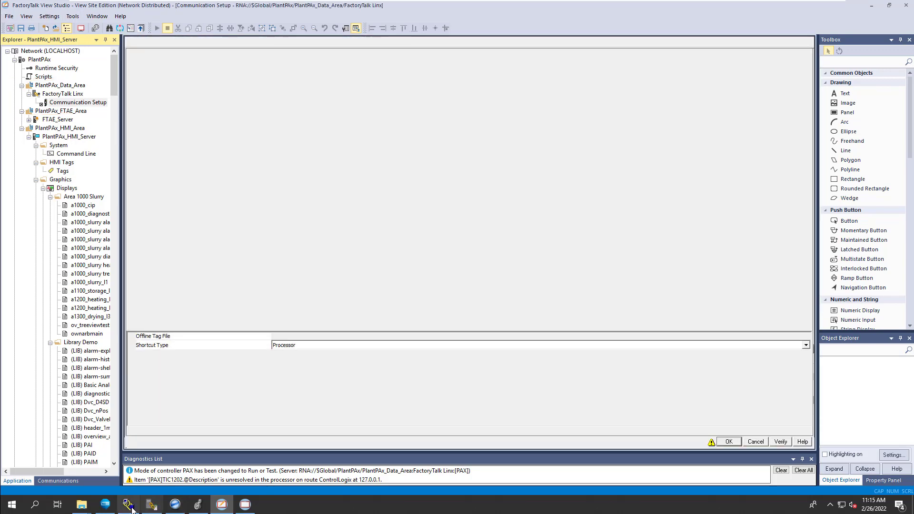
Check the emulated controller's IP address and its available address options in FactoryTalk Logix Echo Dashboard, without changing the selection
click(107, 508)
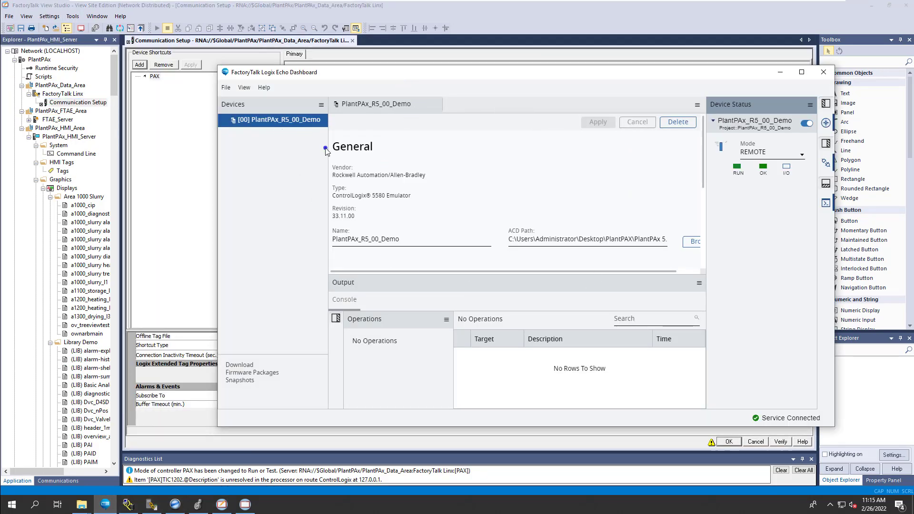
scroll(452, 215, down, 5)
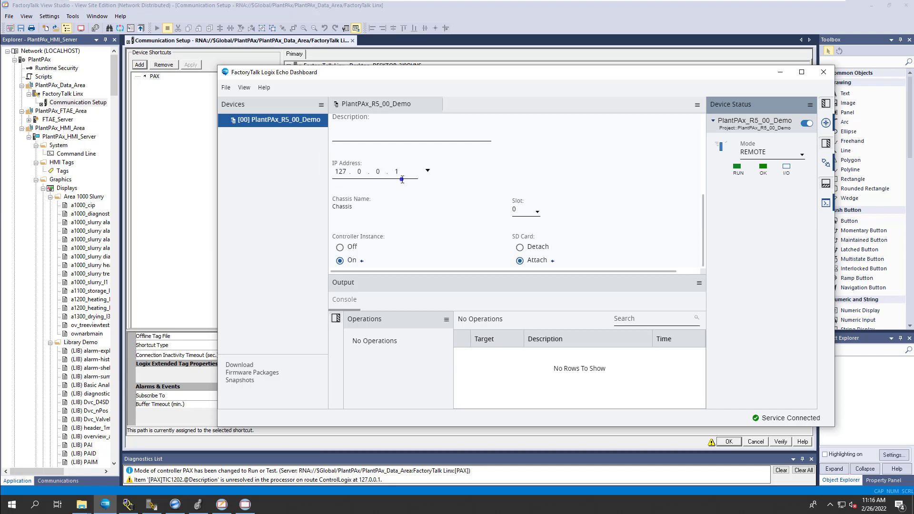
click(427, 172)
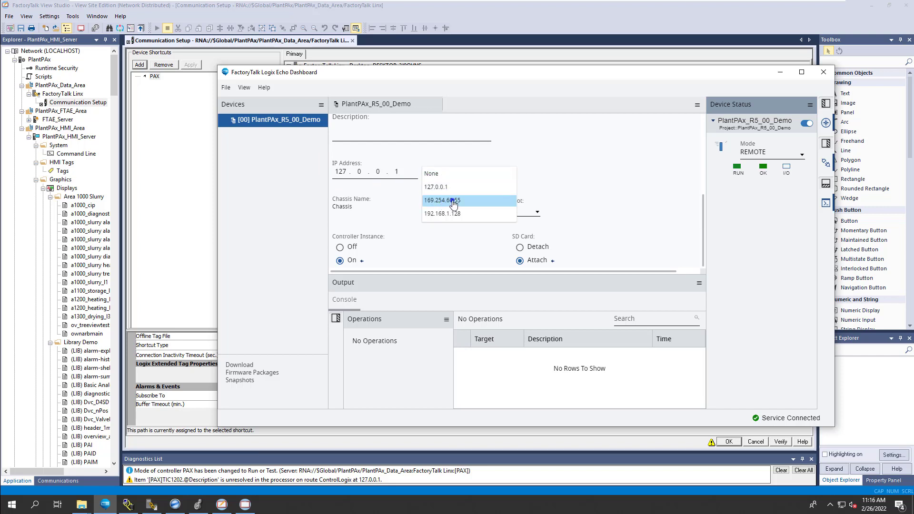
click(625, 176)
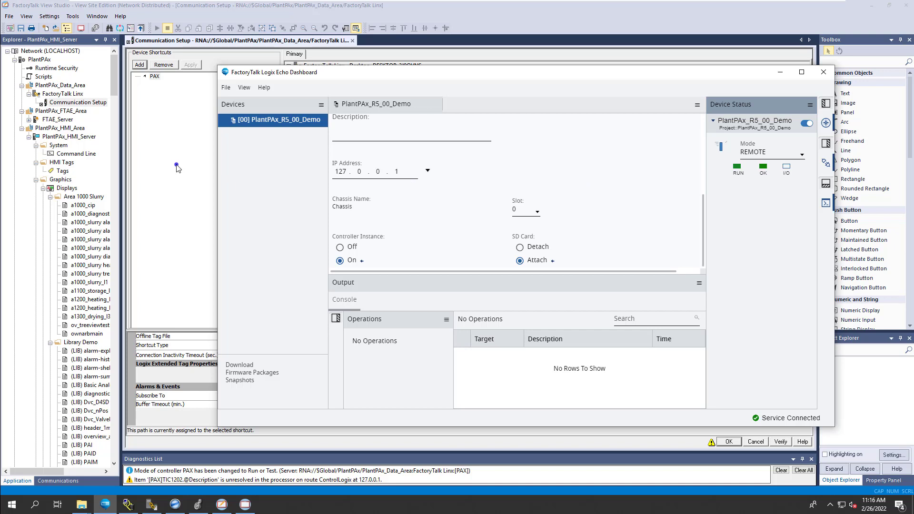
Check the PAX shortcut's EmulateEthernet path against FactoryTalk Linx Network Browser, verify the shortcut, and accept the communication setup
click(152, 504)
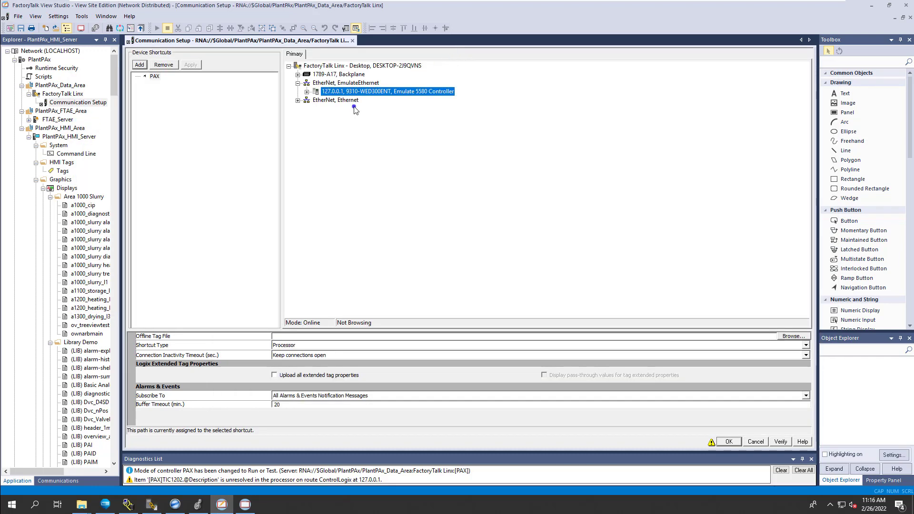
click(155, 78)
click(151, 505)
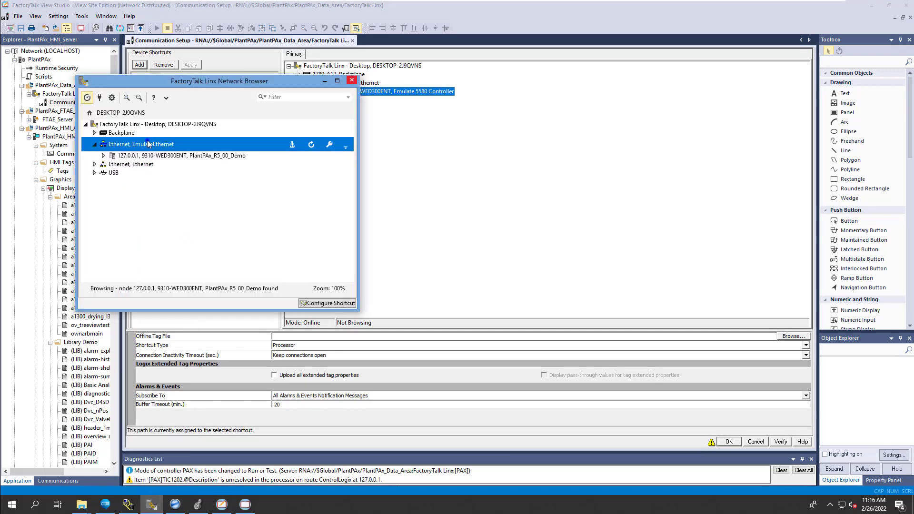
click(477, 133)
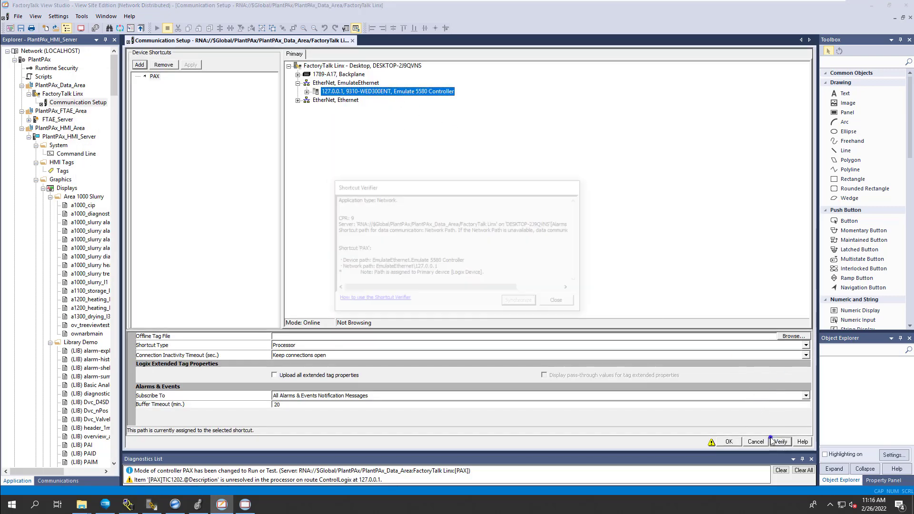
click(560, 303)
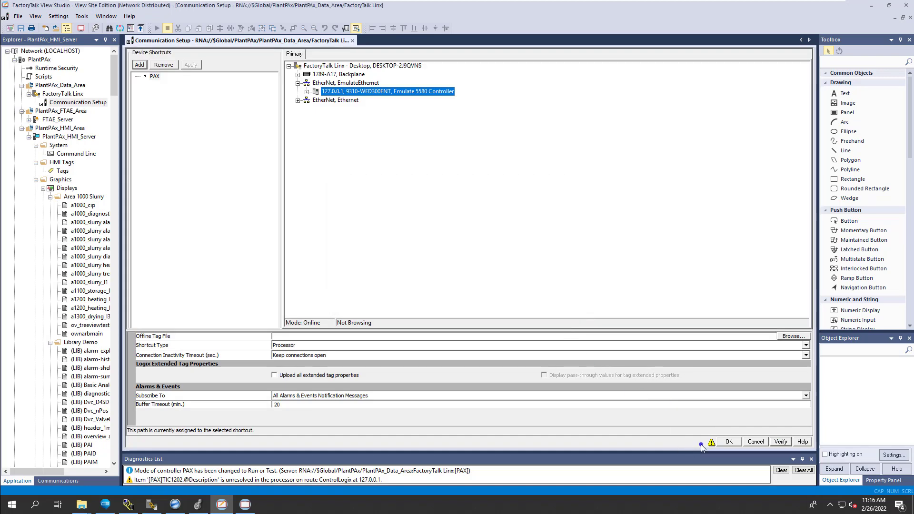
click(729, 442)
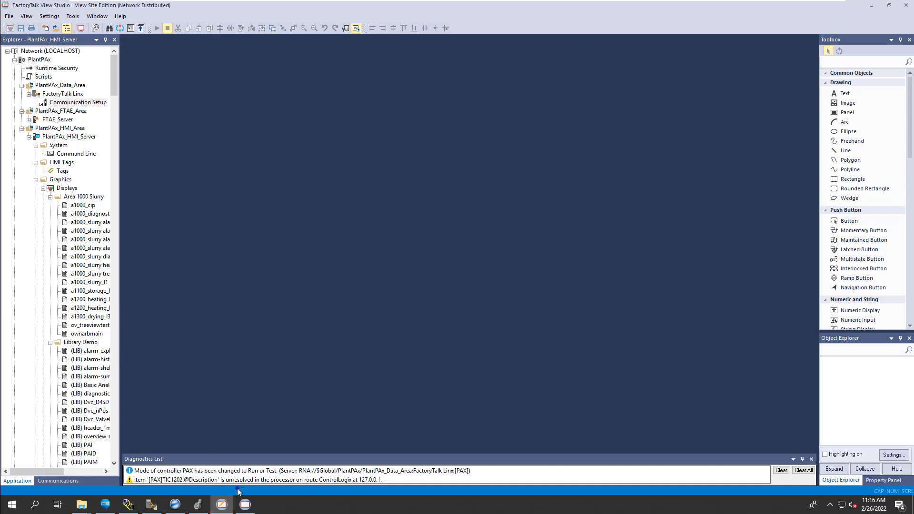
Switch to the PlantPAx HMI client and inspect the Demo Control equipment module faceplate on the heating display, closing it again
click(245, 505)
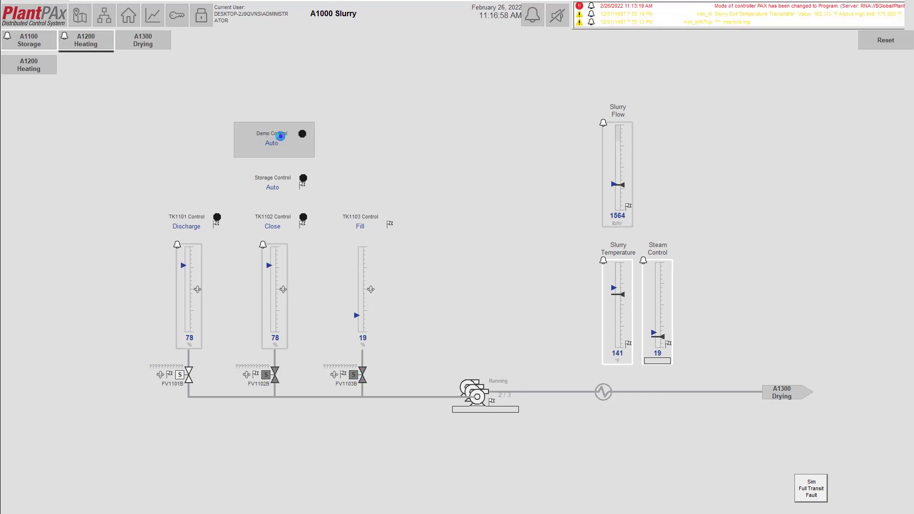
click(284, 136)
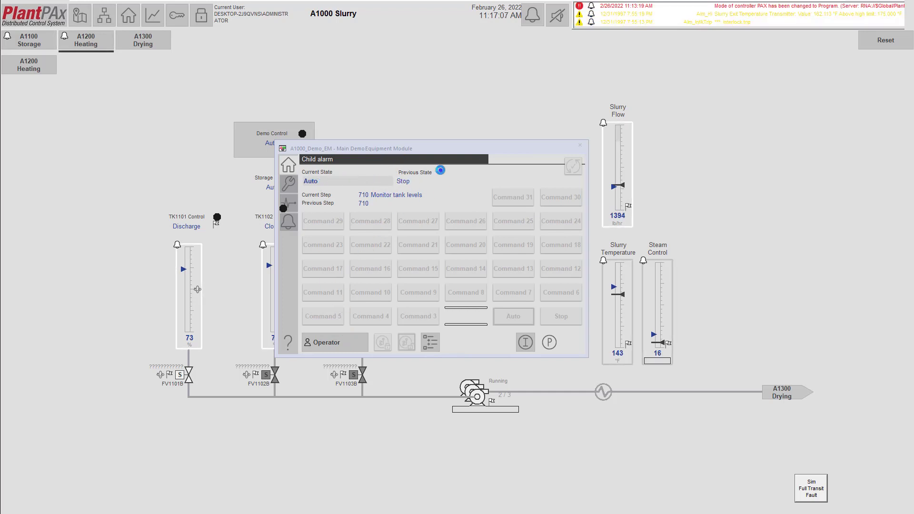
click(579, 144)
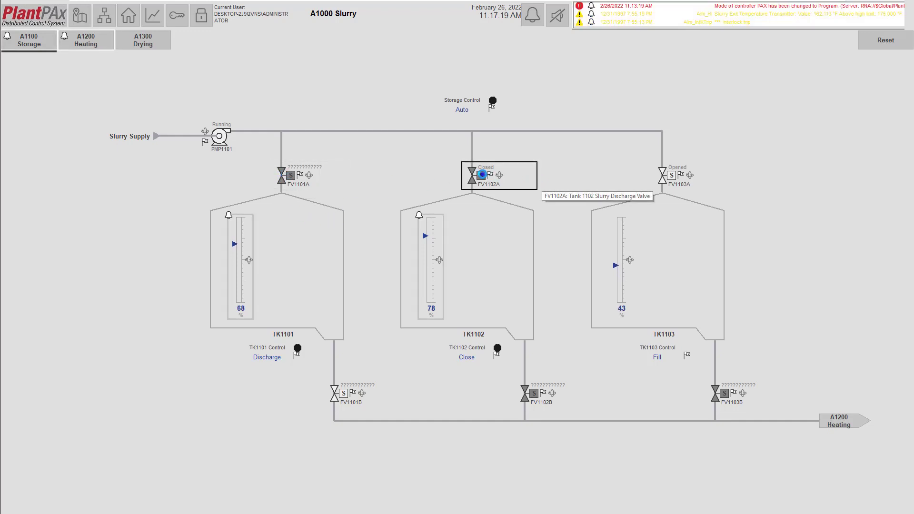
On the A1100 Storage display, inspect the faceplates of valve FV1102A, including its command source, and pump PMP1101, closing each
click(479, 190)
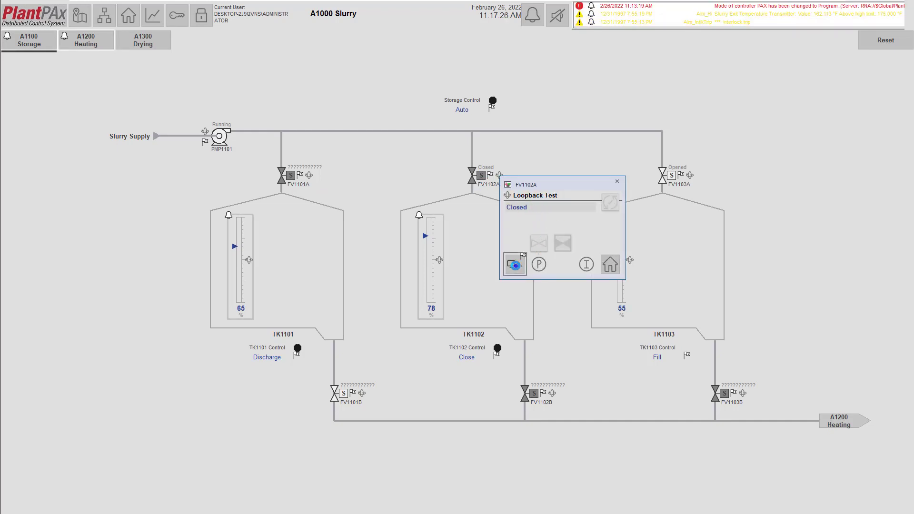
click(518, 265)
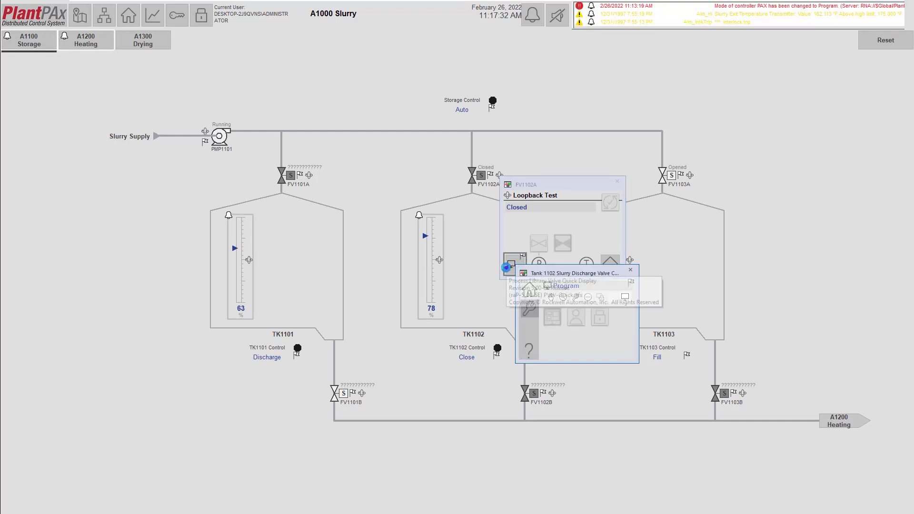
click(629, 273)
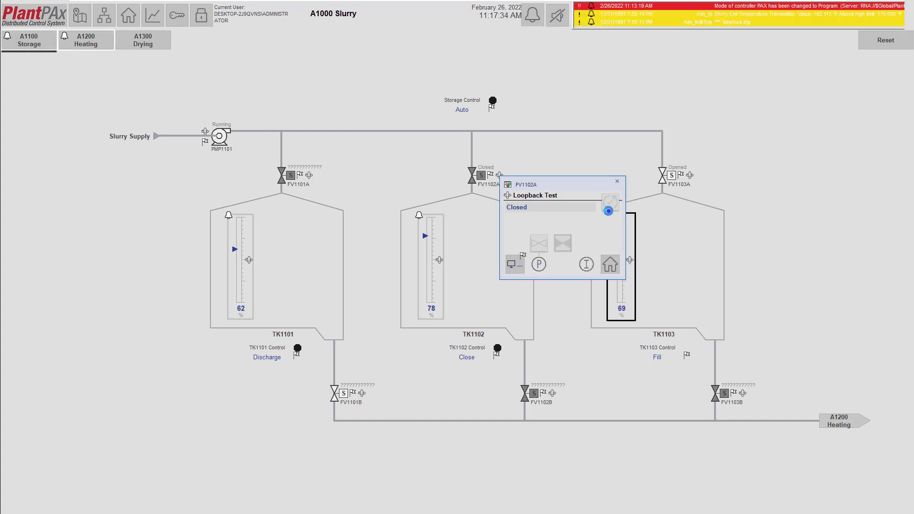
click(617, 181)
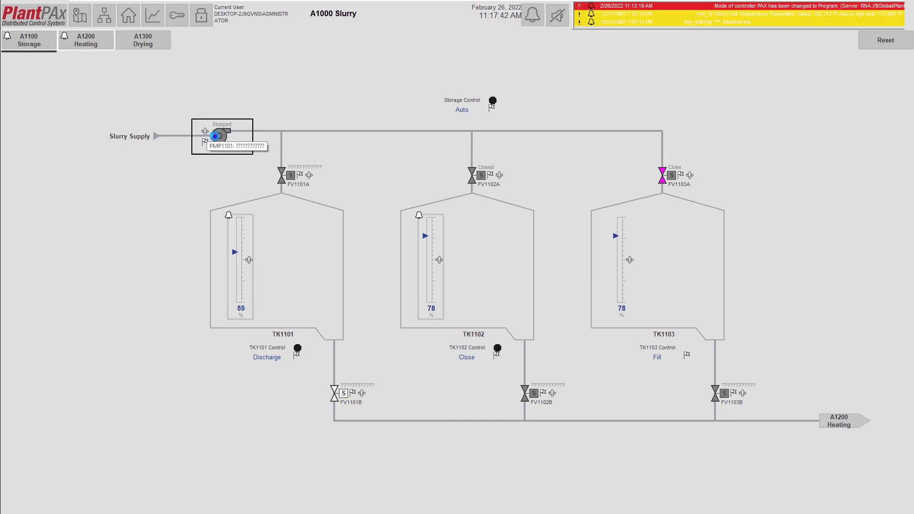
click(218, 142)
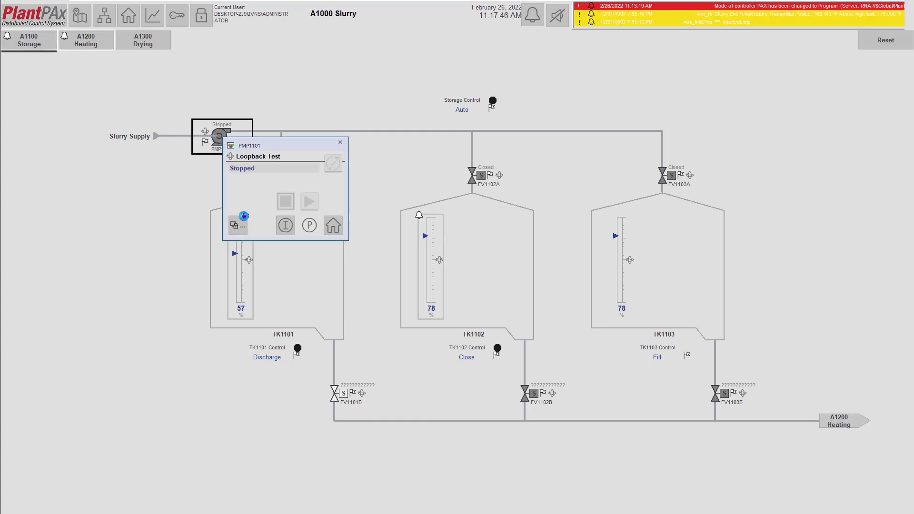
click(340, 142)
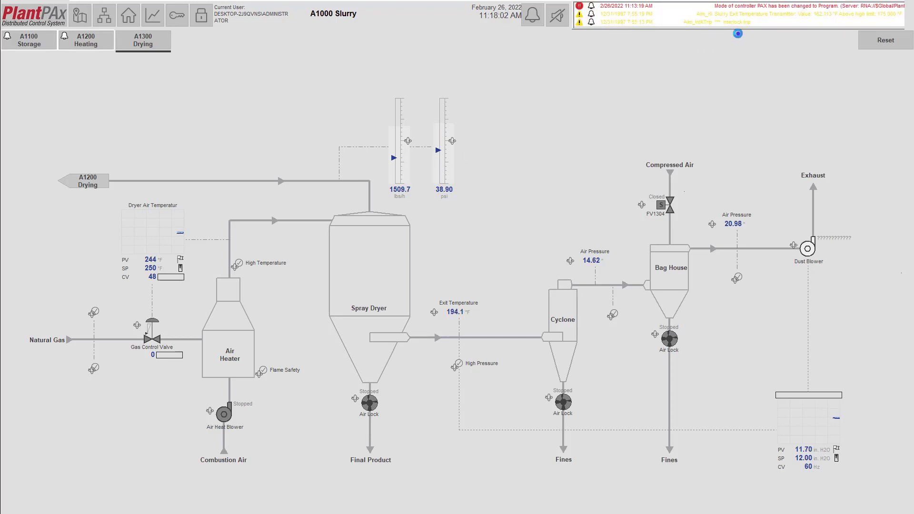
Browse the HMI's alarm and device diagnostics pages, the home overview and the A1100 Storage display
click(533, 15)
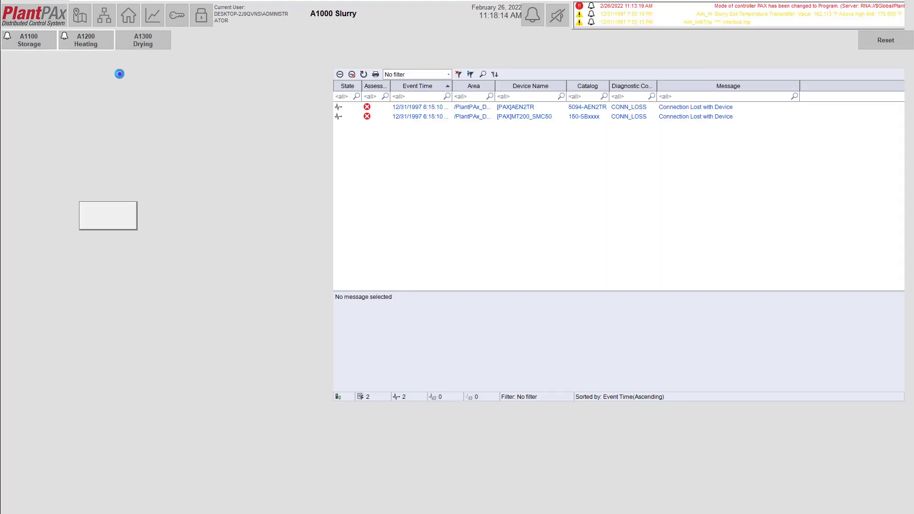
click(126, 16)
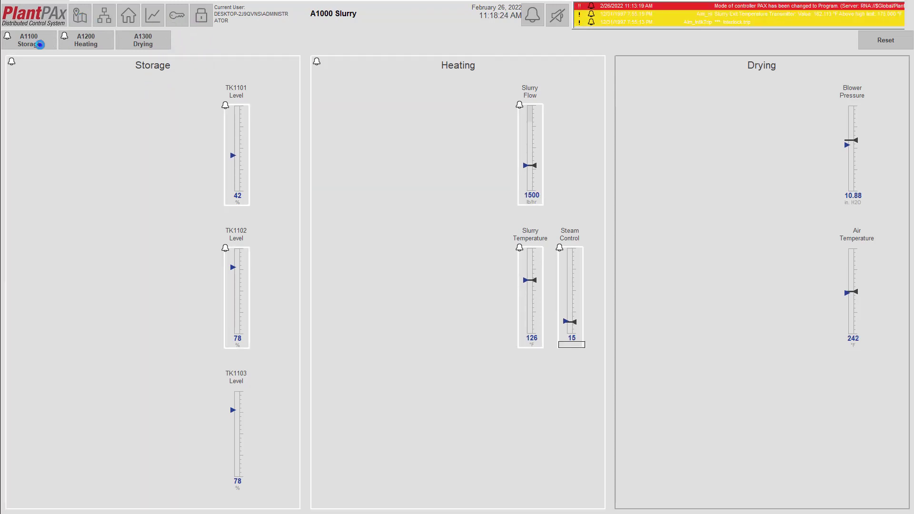
click(83, 85)
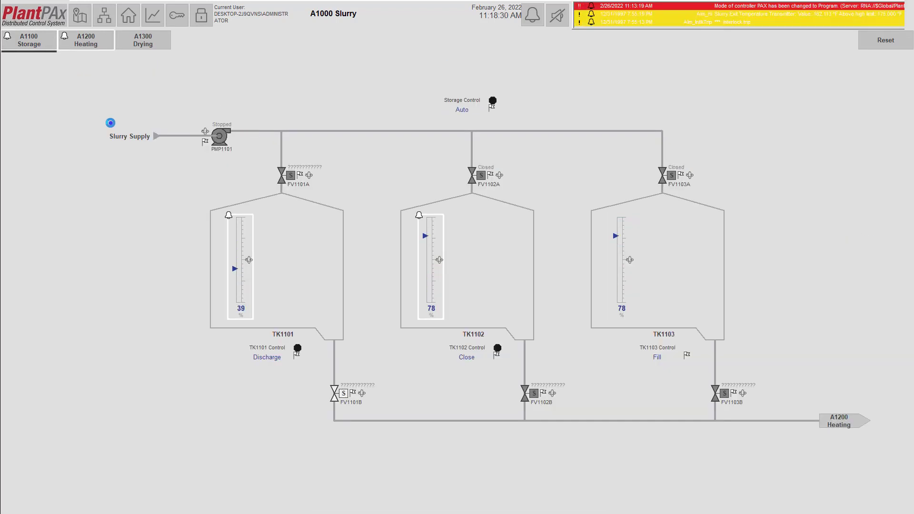
key(super)
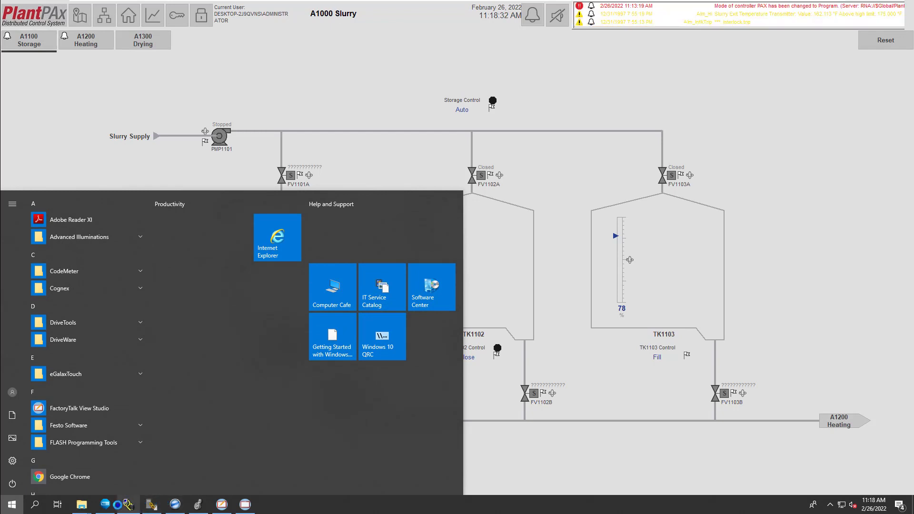
Switch to Logix Designer and inspect the properties of the 1756-L85EP controller in the I/O configuration, closing them without changes
click(200, 507)
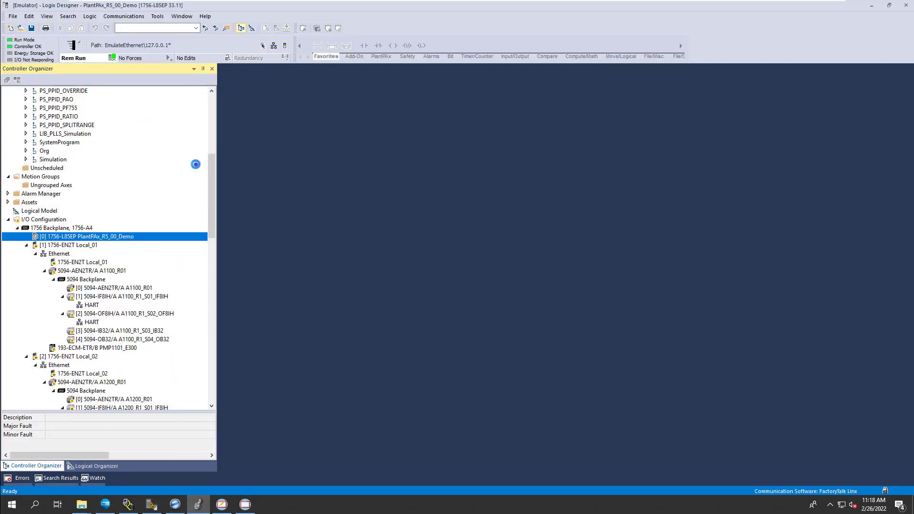
drag(212, 178, 212, 126)
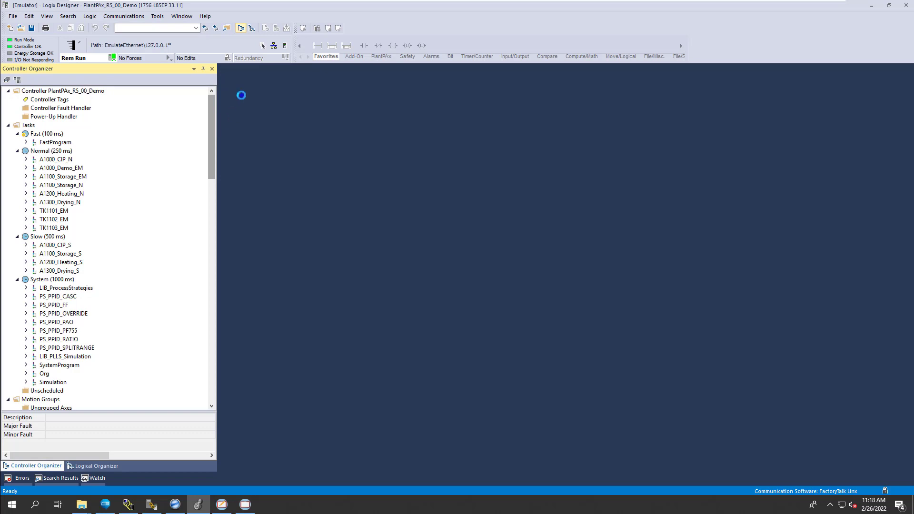
drag(210, 113, 207, 191)
right_click(102, 159)
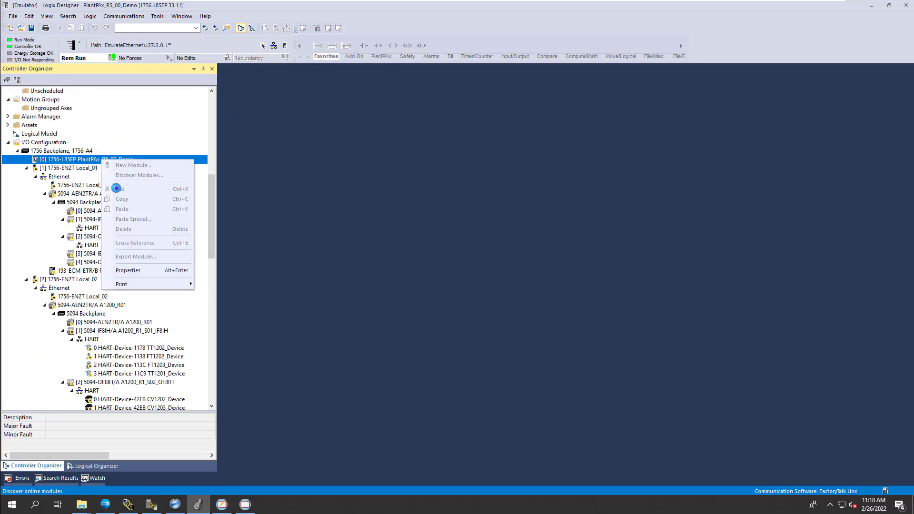
click(127, 269)
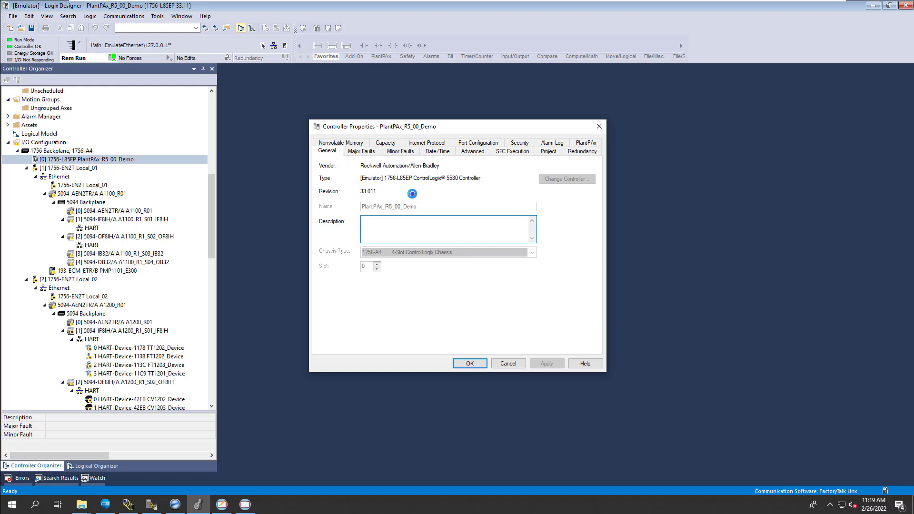
click(502, 362)
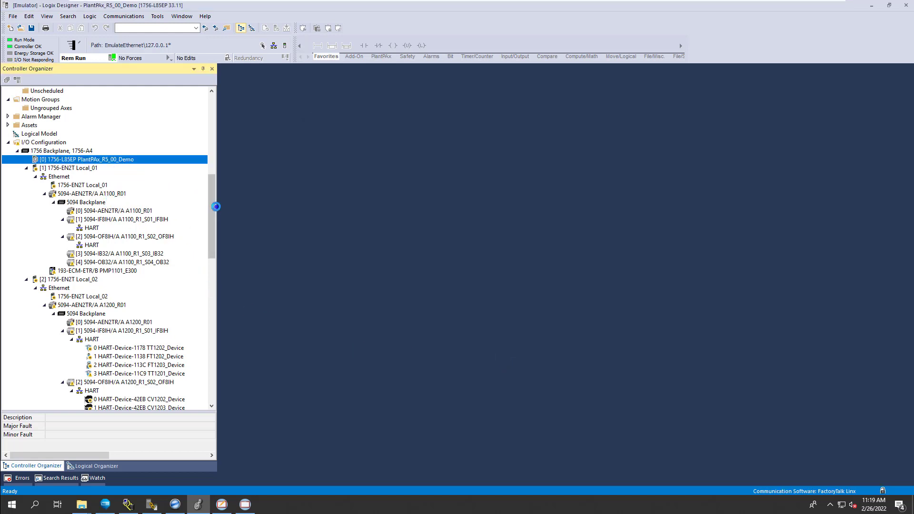
Expand the A1000_Demo_EM program under the Normal task to view its routines
scroll(198, 189, up, 3)
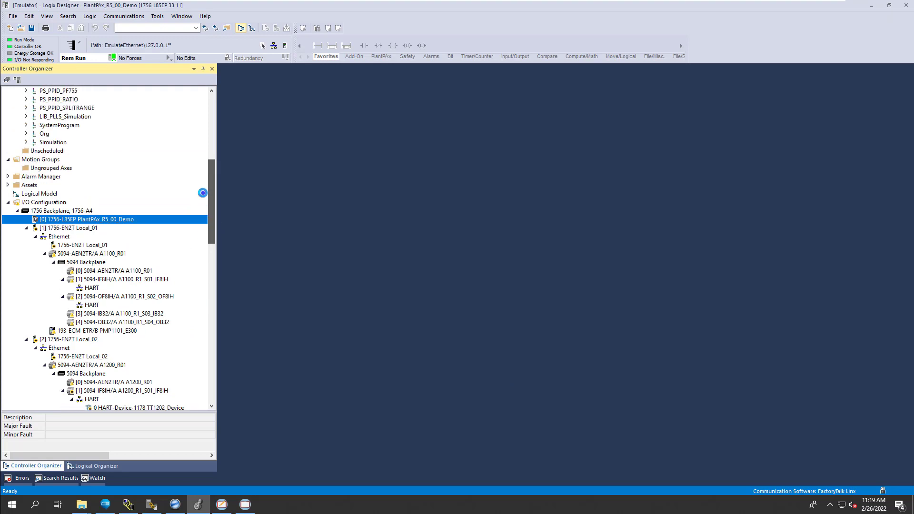
scroll(198, 188, up, 9)
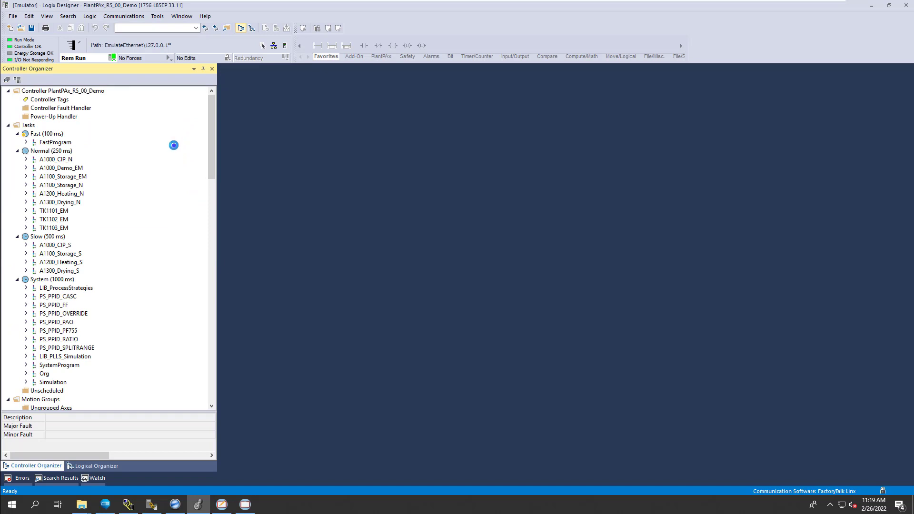
click(30, 168)
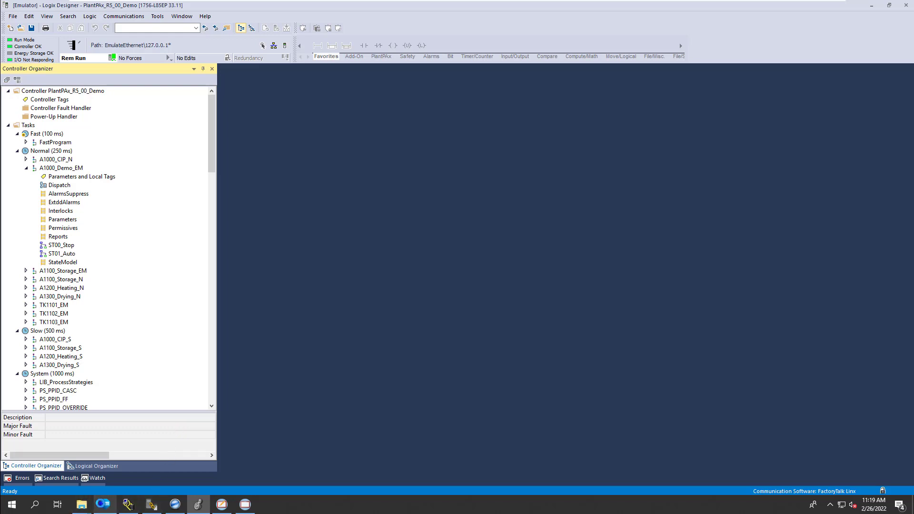
Switch to the FactoryTalk Logix Echo Dashboard and review the PlantPAx_R5_00_Demo controller's general settings, ACD path and IP address
click(105, 504)
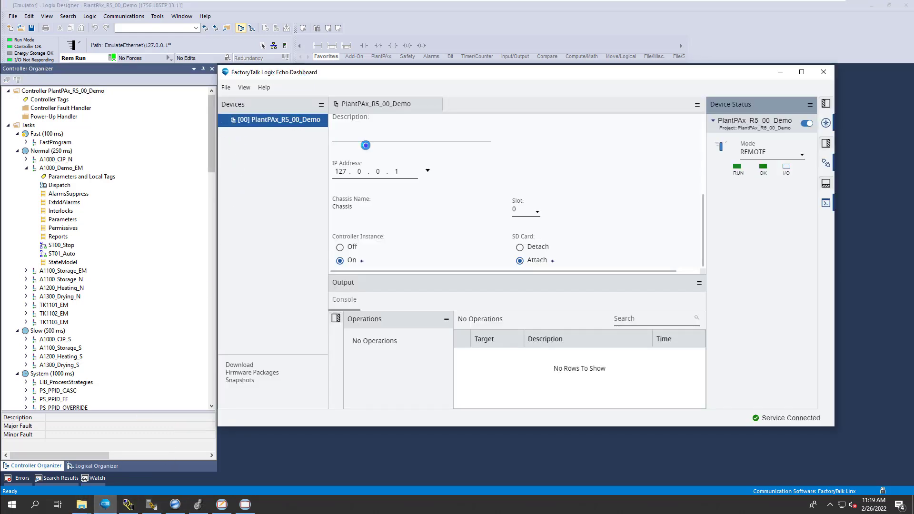
scroll(584, 210, up, 5)
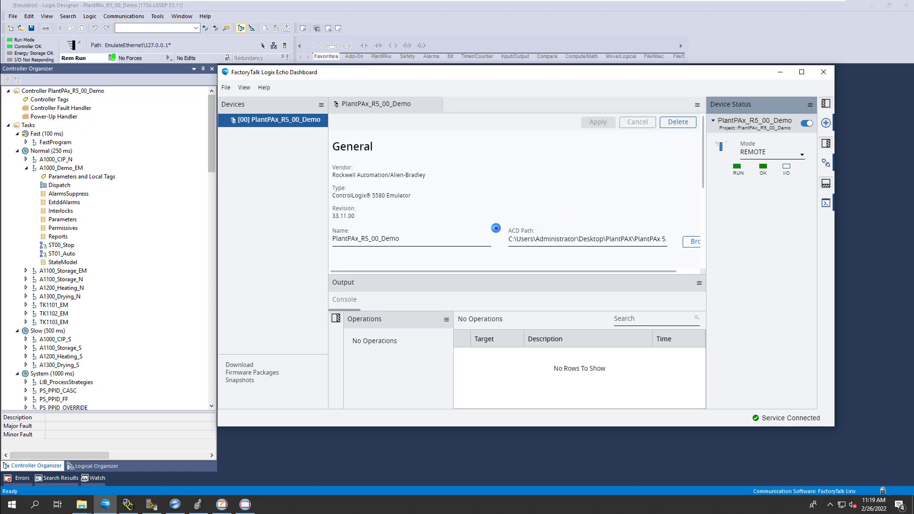
scroll(496, 228, down, 3)
scroll(496, 229, down, 2)
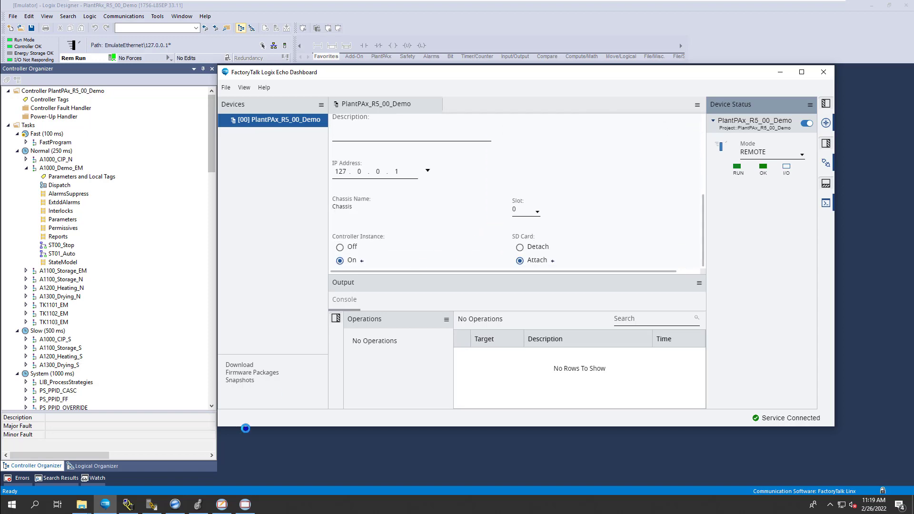
In the PlantPAx 5.0 Demo Backup folder, examine the archive's primary host choices for PlantPAx_Data_Area and select the PlantPAx_R5_00_Demo.ACD file
click(82, 505)
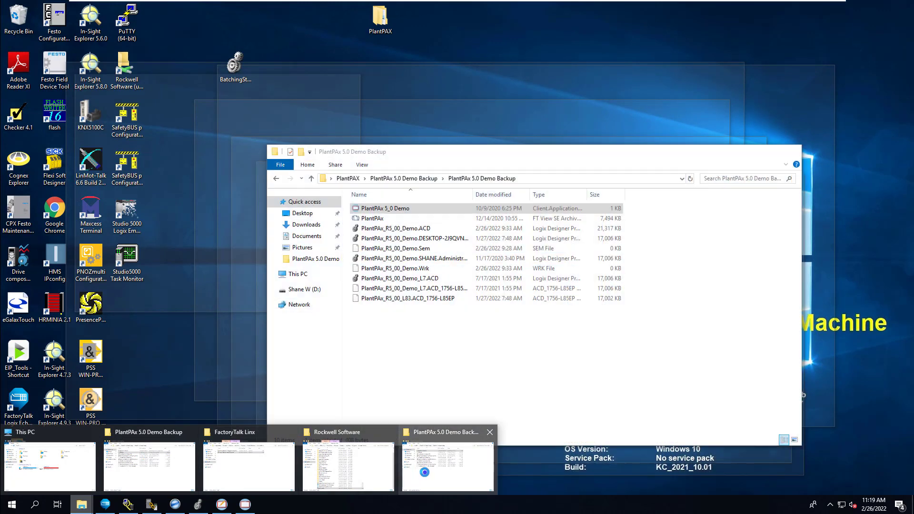
click(424, 472)
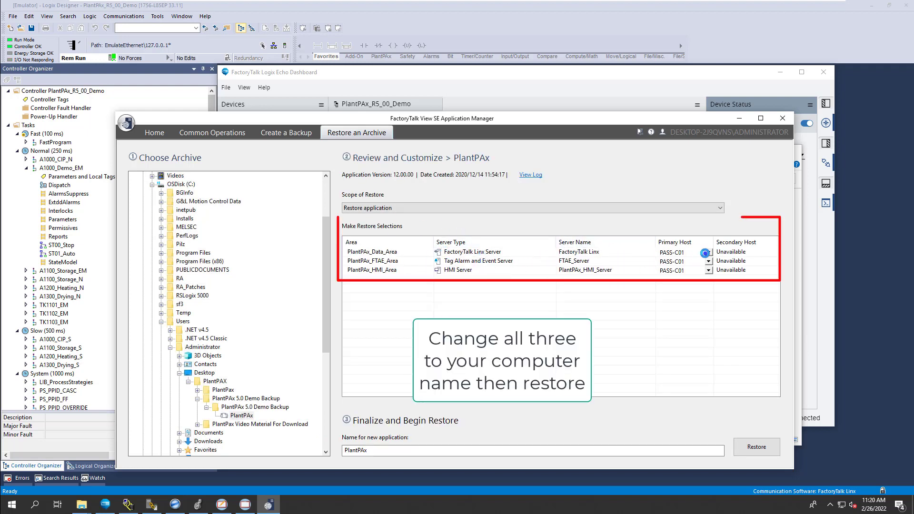
click(709, 253)
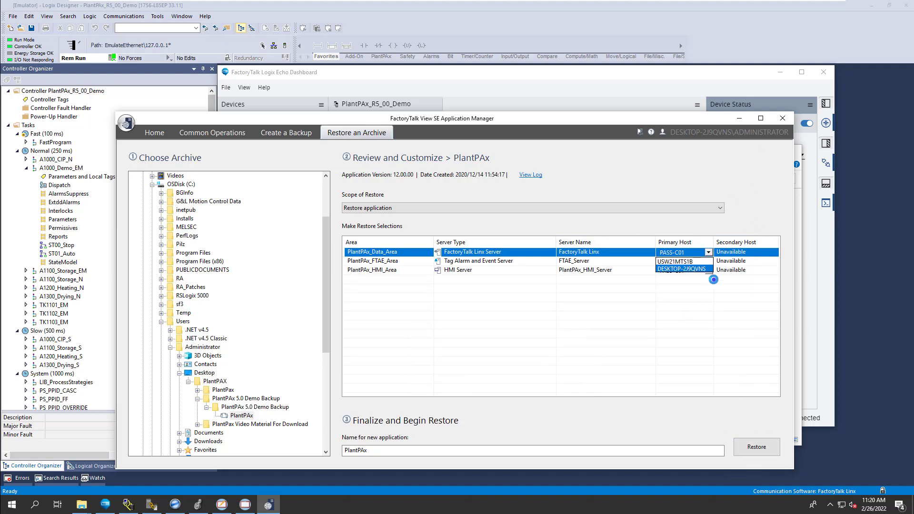
click(696, 285)
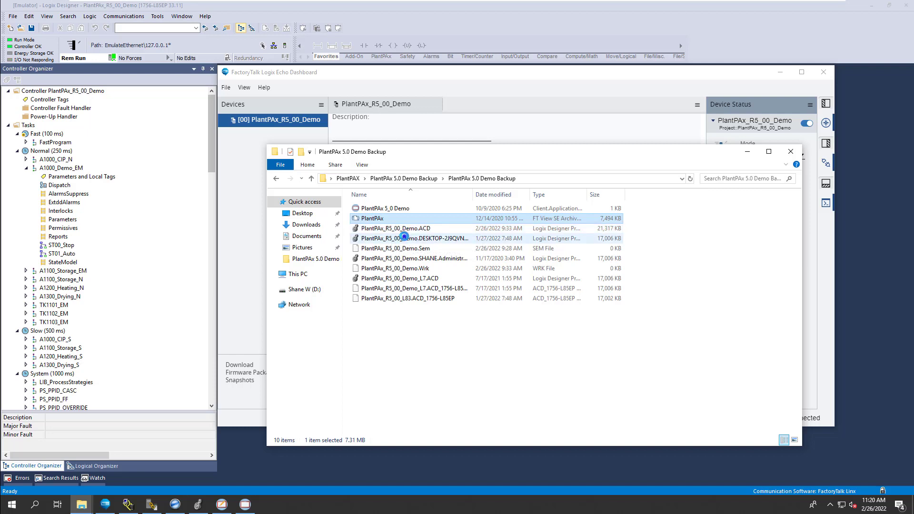
click(384, 229)
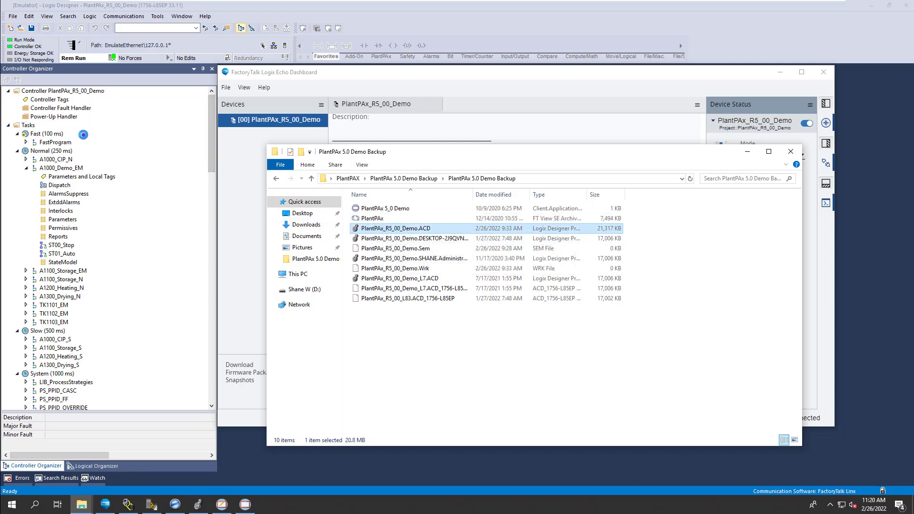
In Logix Designer's controller properties, set the controller's date, time and zone from the workstation and accept
click(64, 91)
right_click(64, 90)
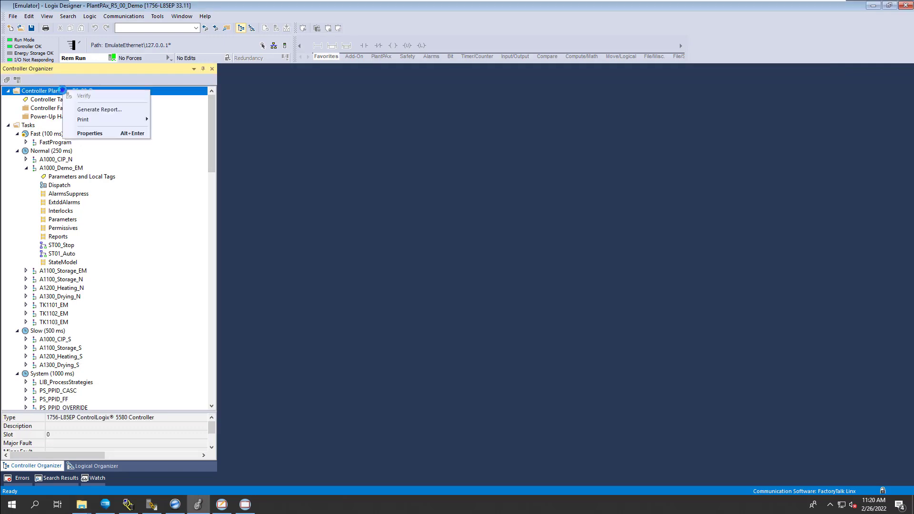
click(88, 133)
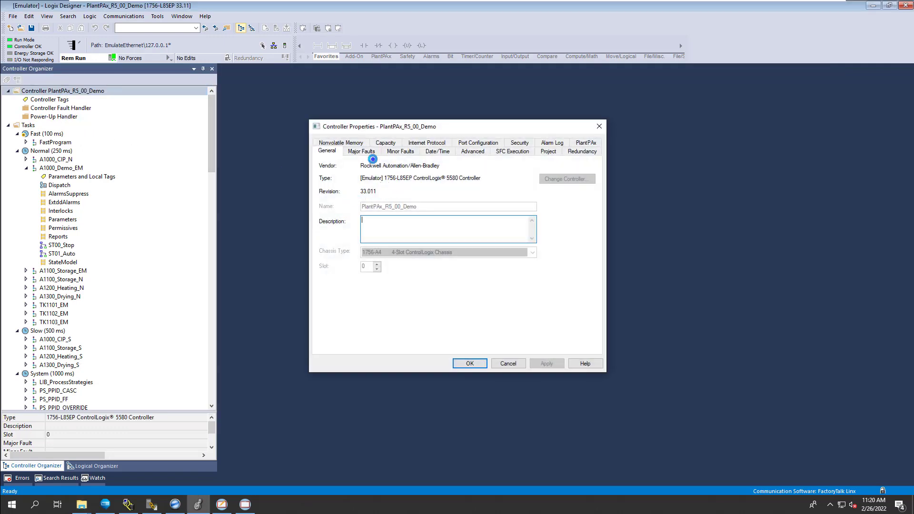
click(361, 151)
click(407, 153)
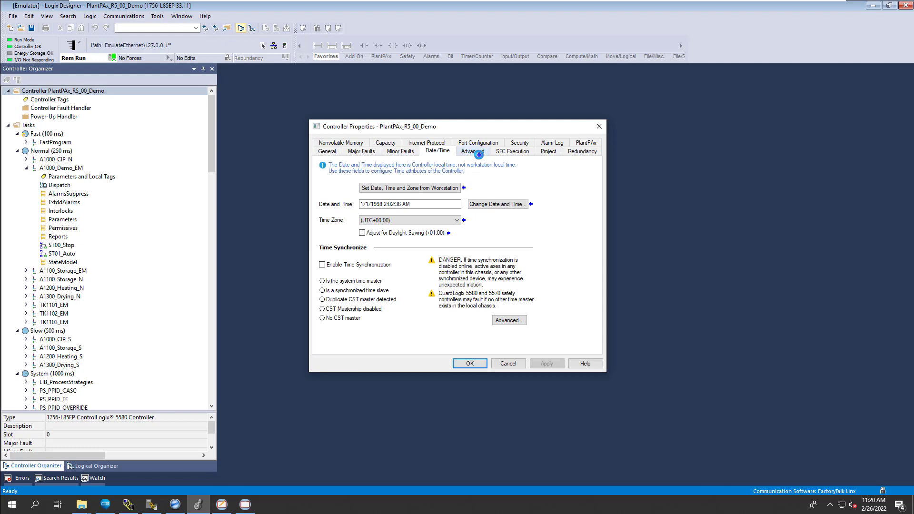
click(437, 187)
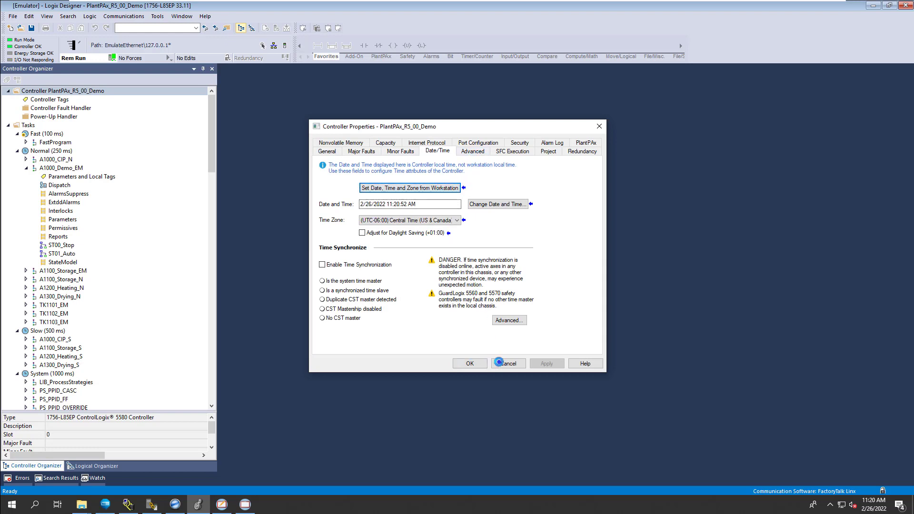
click(470, 364)
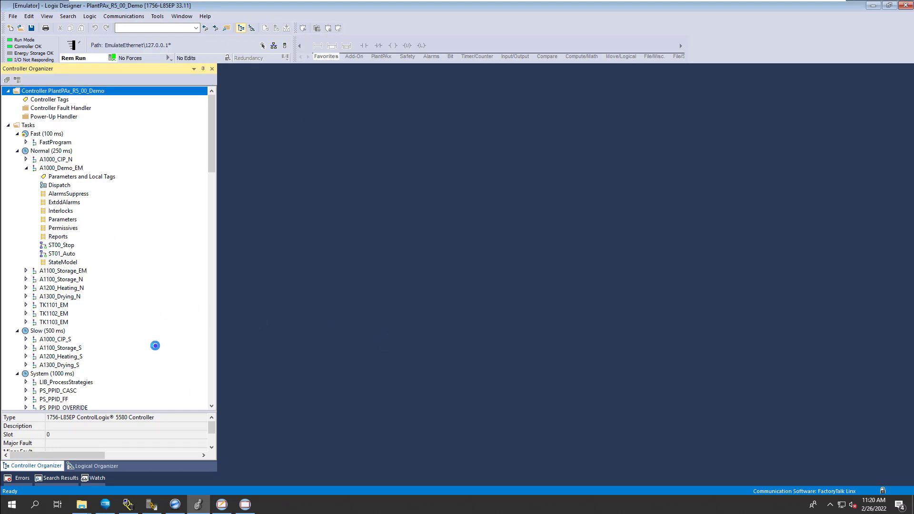
Switch to the PlantPAx HMI client and check pump PMP1101's faceplate and command source on A1100 Storage, closing both
click(222, 505)
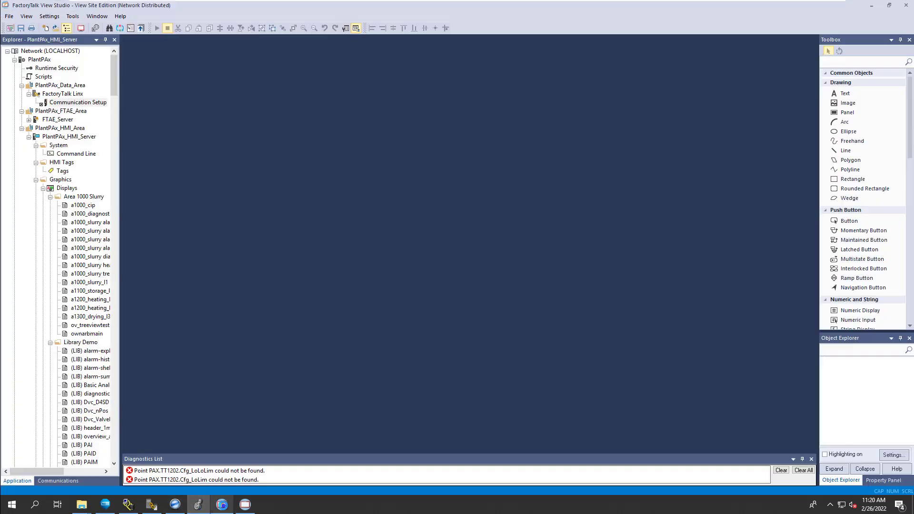
click(244, 504)
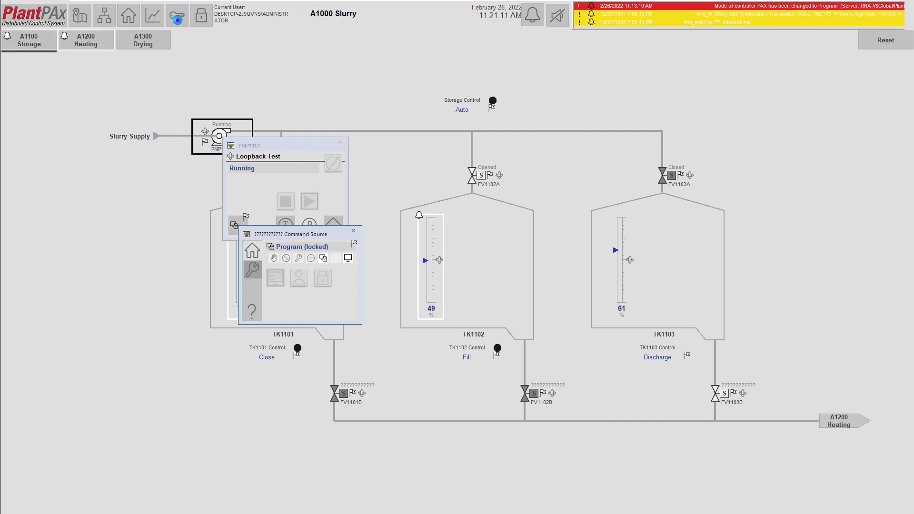
click(353, 231)
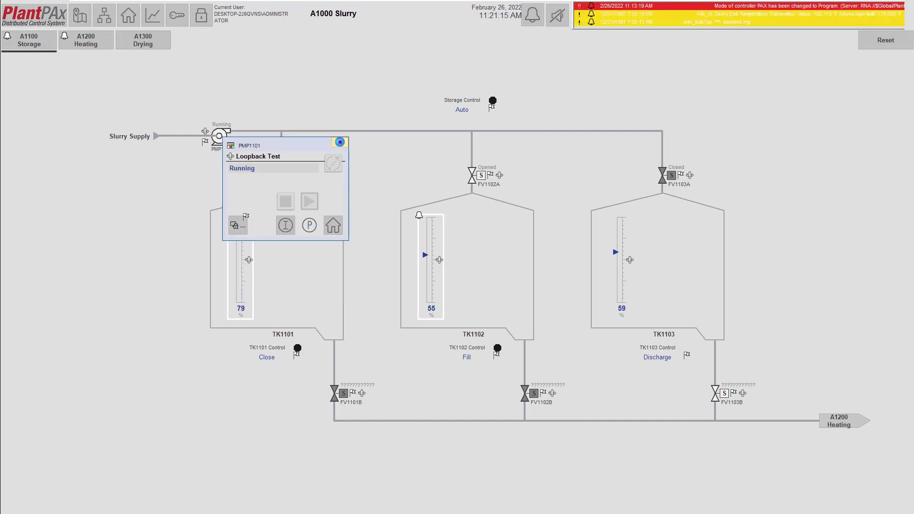
click(340, 142)
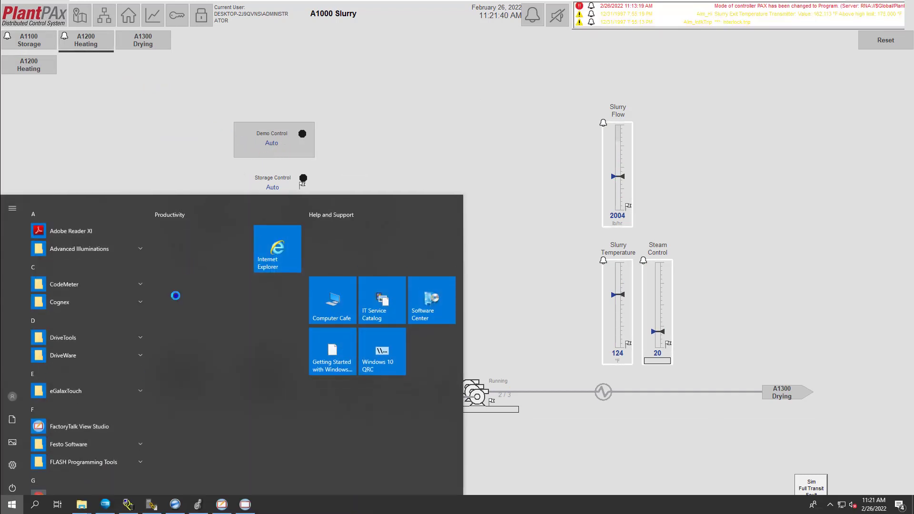
Bring the Logix Echo Dashboard in front of the HMI client and view the emulated controller's mode choices
key(super)
click(105, 498)
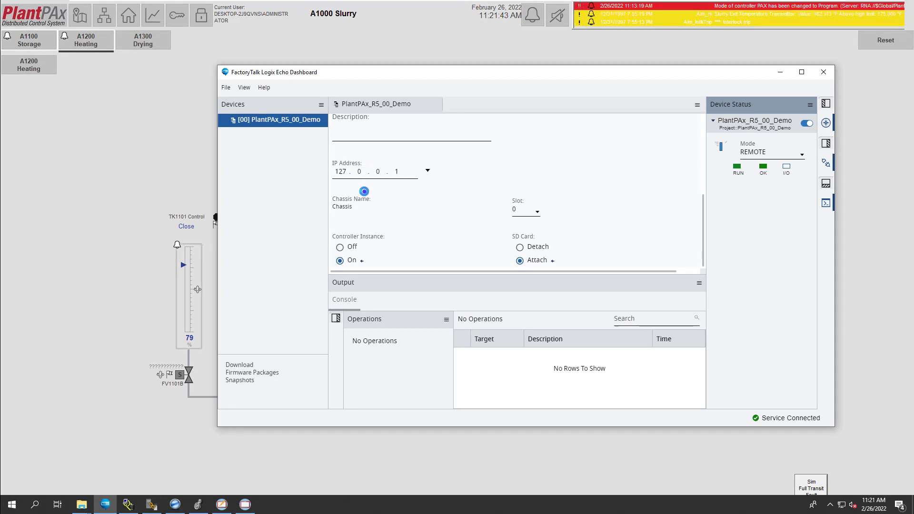
click(794, 153)
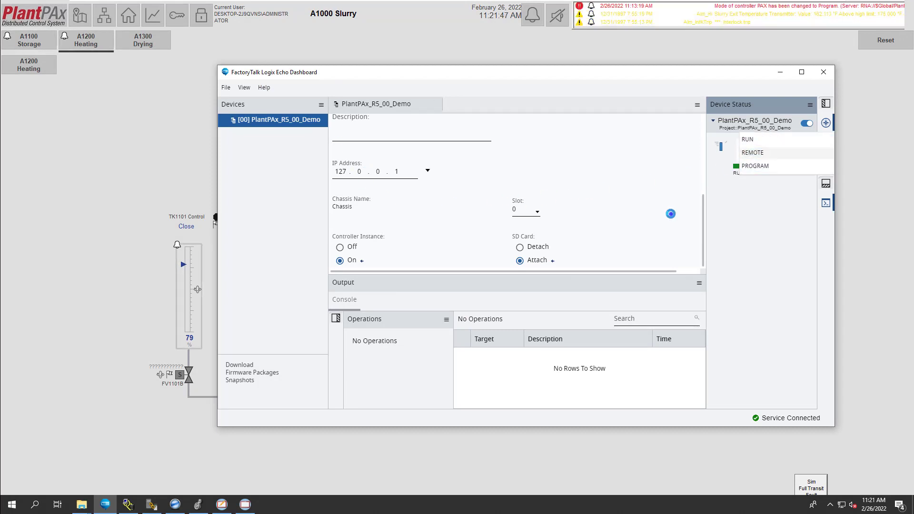
Show the Logix Echo Dashboard over Logix Designer, minimizing RSLinx Classic and FactoryTalk Linx Network Browser
click(198, 504)
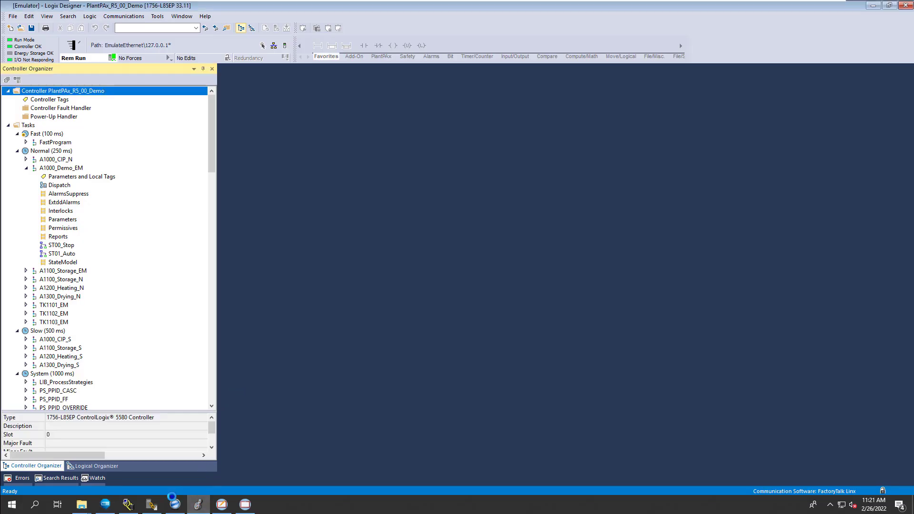
click(151, 504)
click(128, 505)
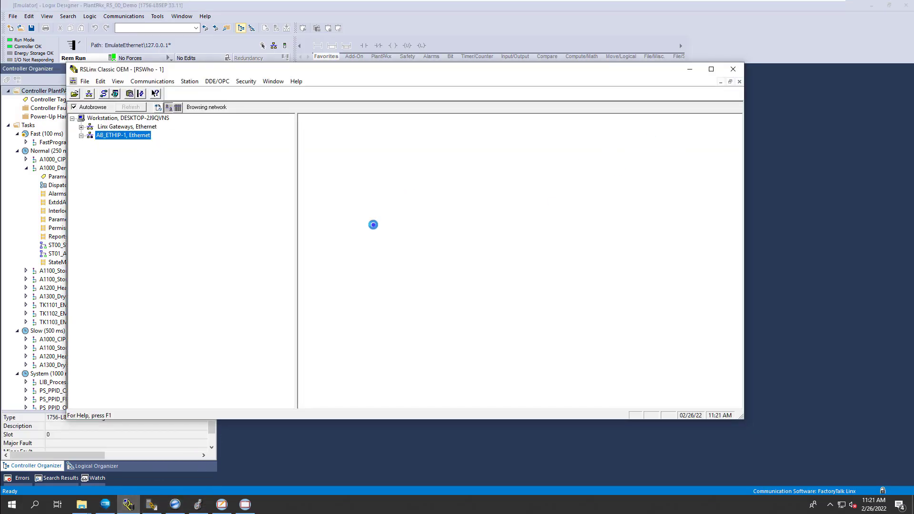
click(690, 69)
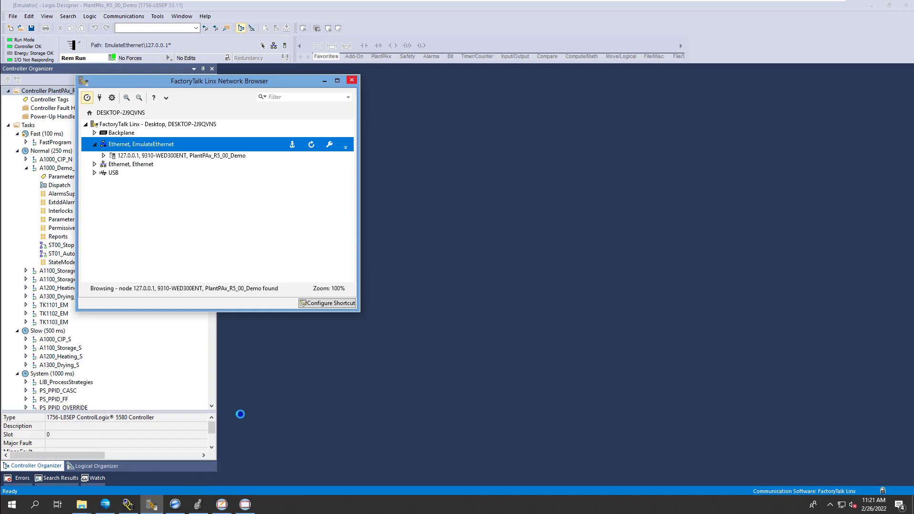
click(107, 499)
click(184, 83)
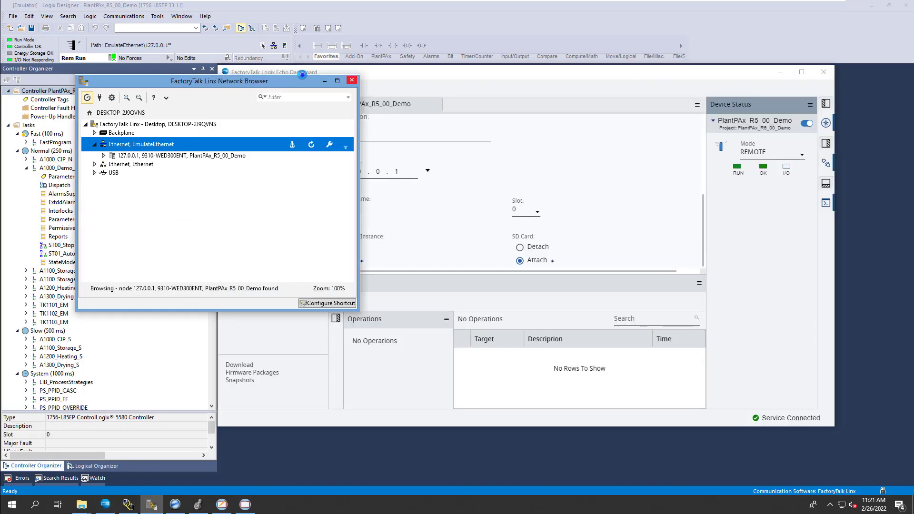
click(324, 81)
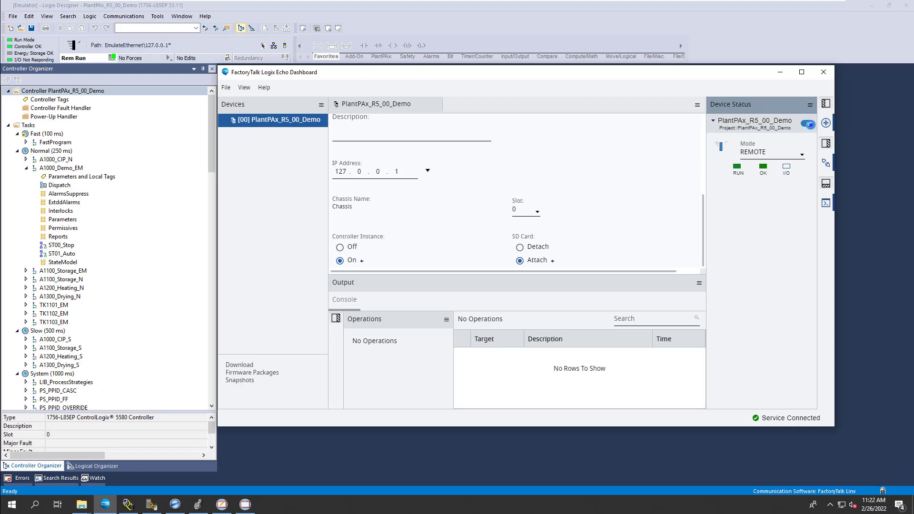
Switch the emulated controller's mode to PROGRAM and RUN in turn, returning it to REMOTE
click(798, 157)
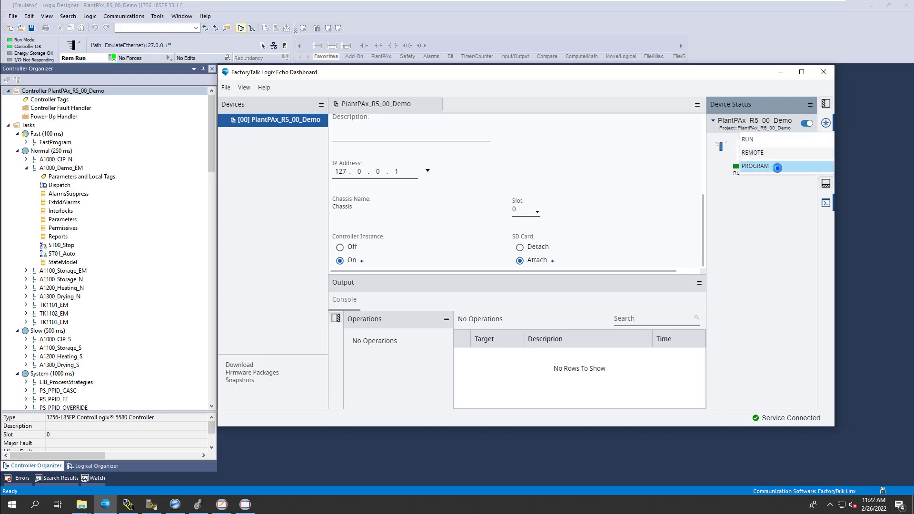
click(769, 168)
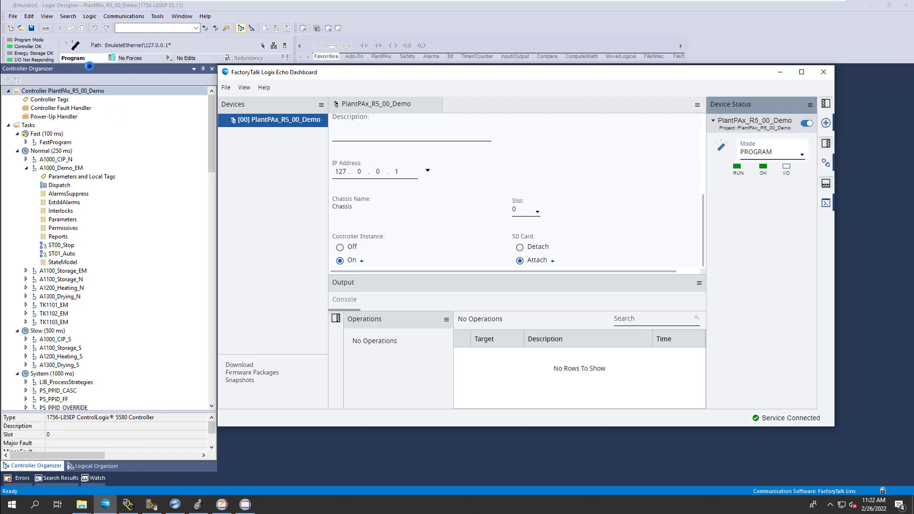
click(786, 151)
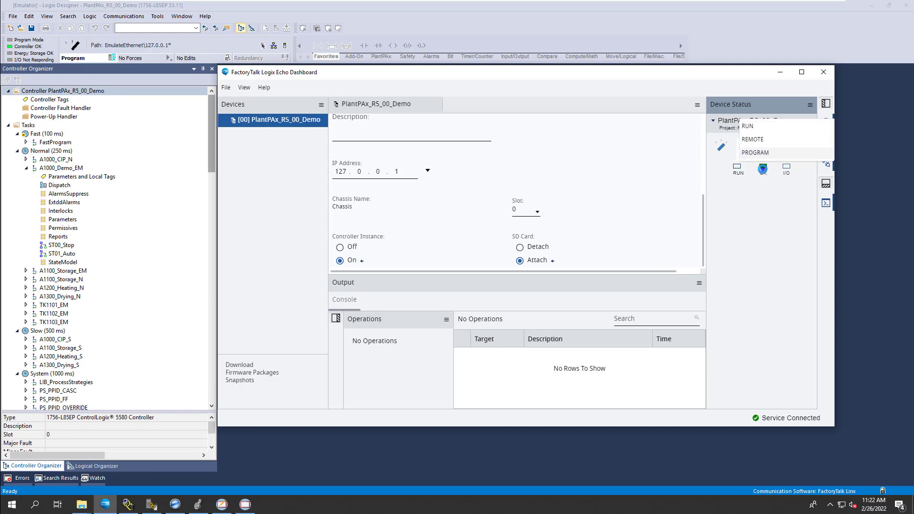
click(758, 126)
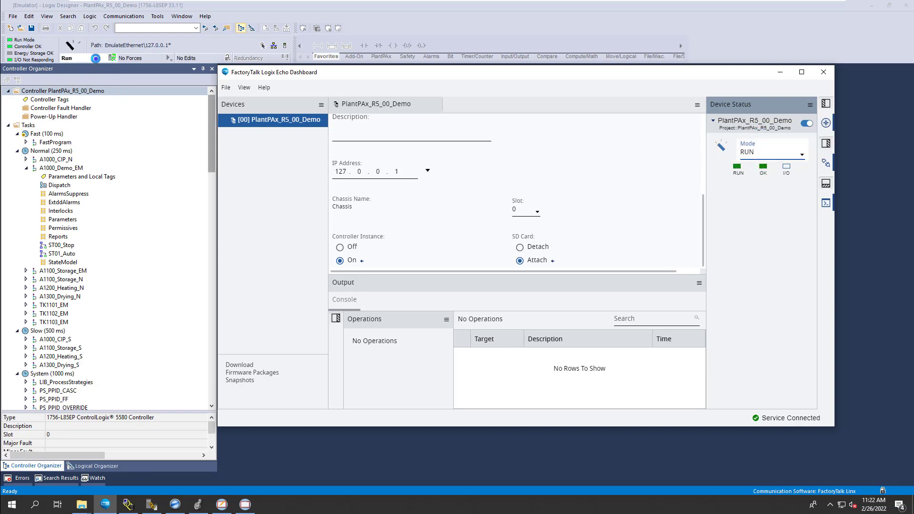
click(765, 153)
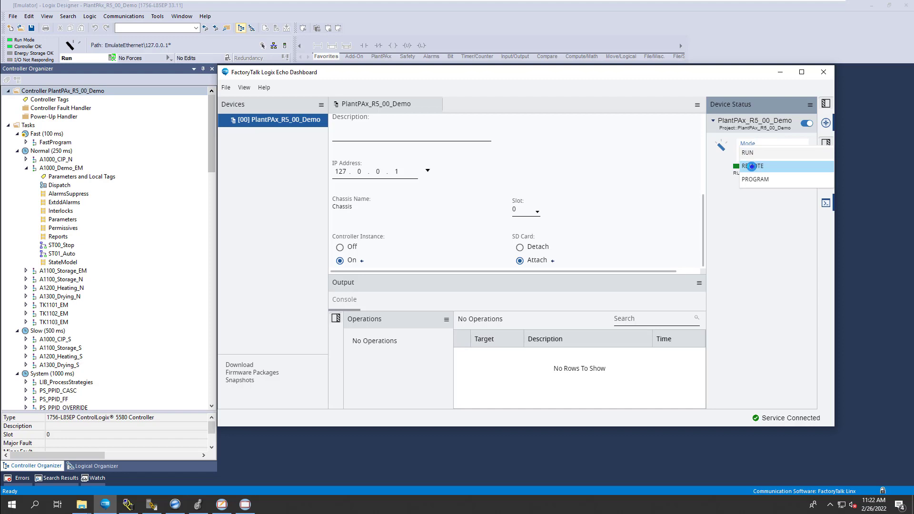
click(752, 166)
Change the controller to Program mode from Logix Designer and check its status in the Logix Echo Dashboard
click(111, 58)
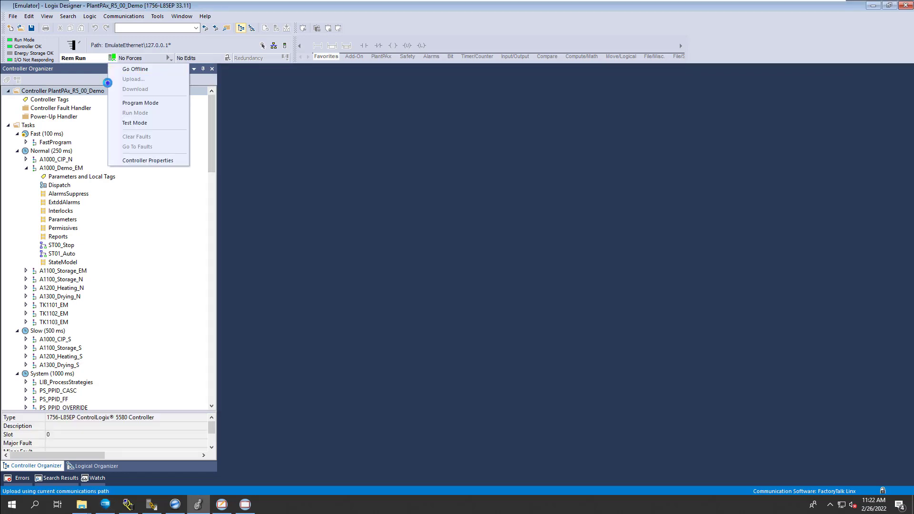
click(119, 101)
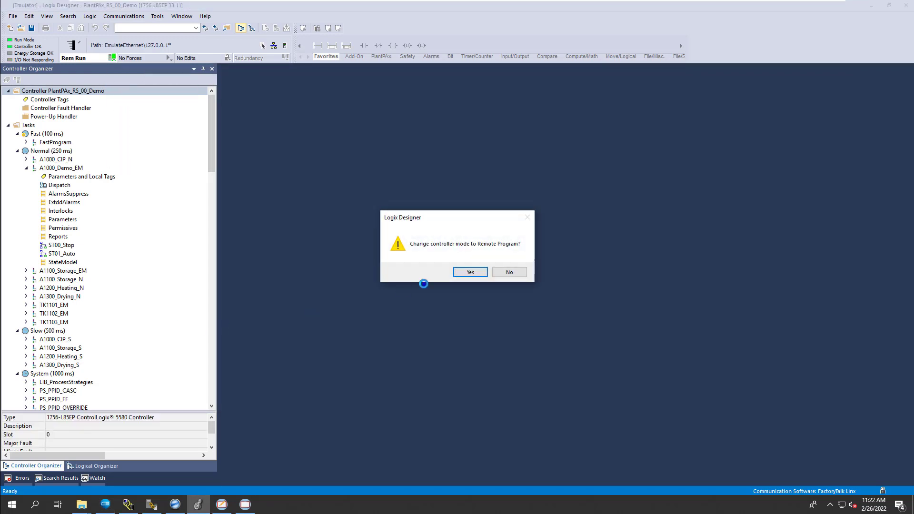
click(469, 273)
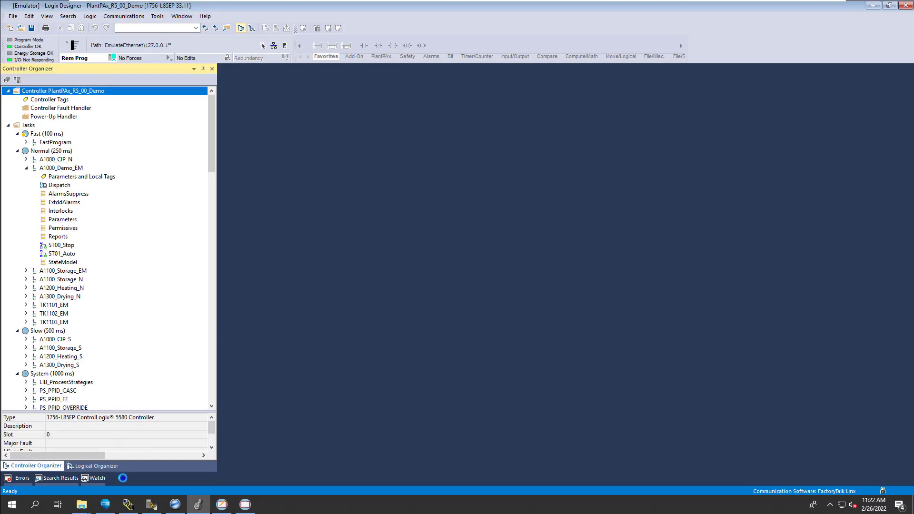
click(105, 504)
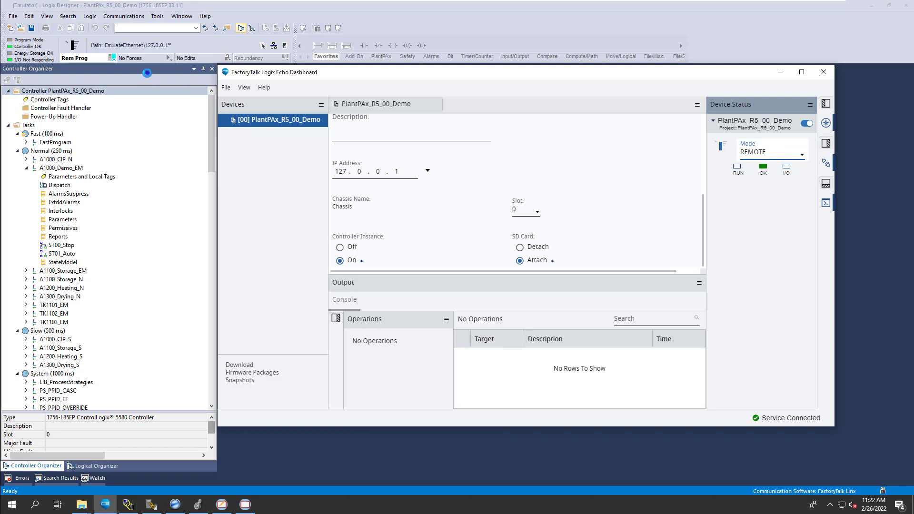
Put the controller back into Run mode from Logix Designer and accept the mode change
click(111, 57)
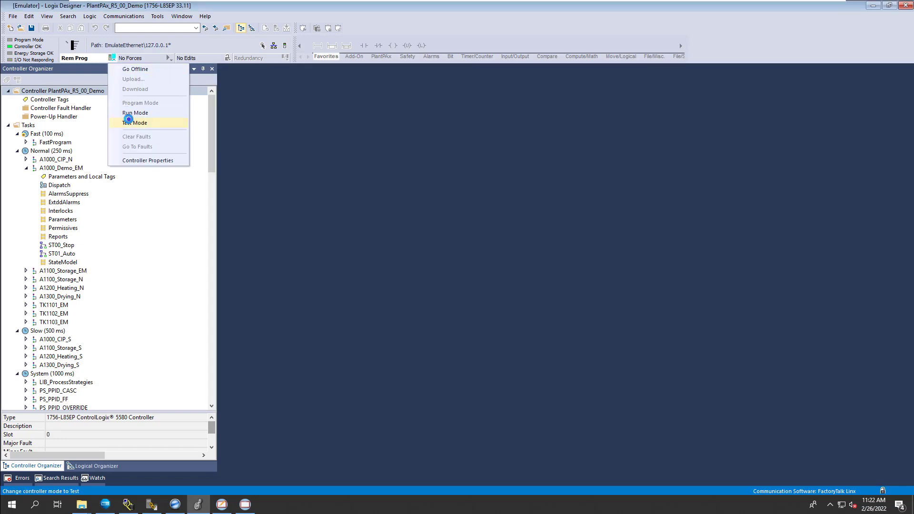
click(145, 113)
click(465, 272)
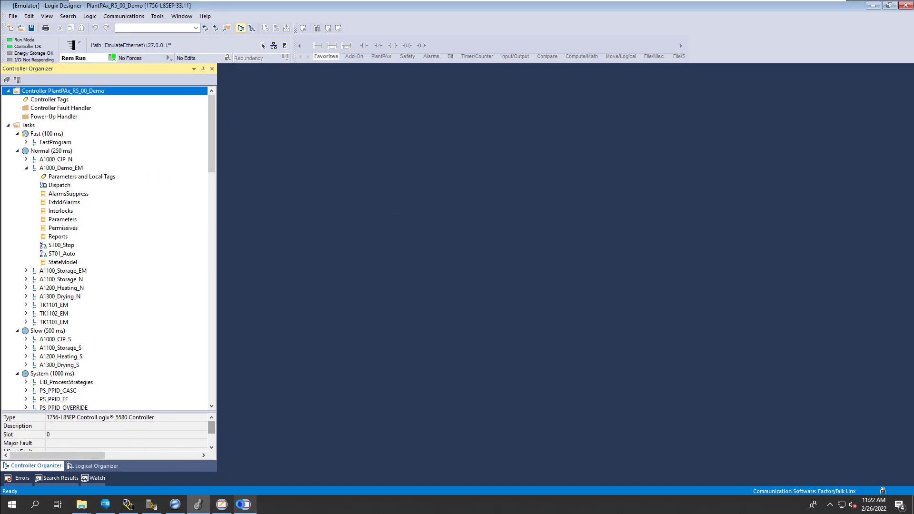
Switch to the PlantPAx HMI client and check its alarms and the A1100 Storage display
click(245, 504)
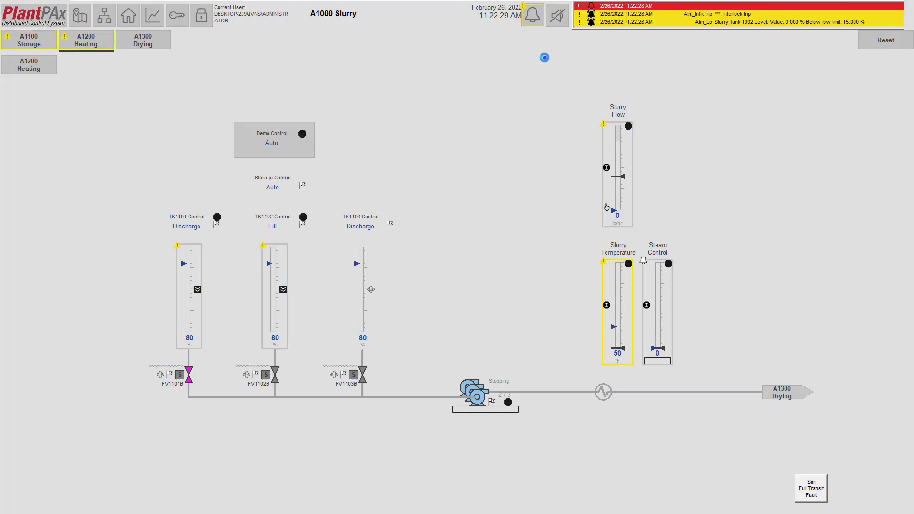
click(532, 15)
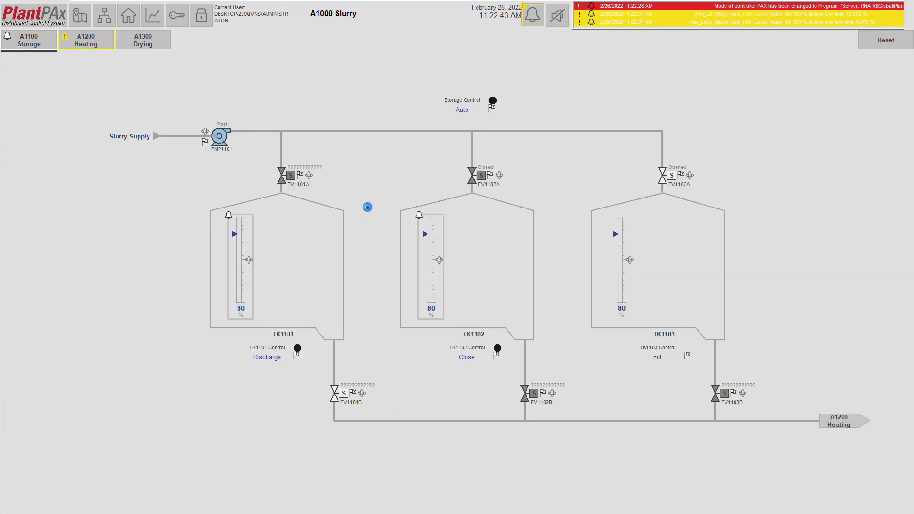
Switch to the File Explorer window of the PlantPAx 5.0 Demo Backup folder and view its project files
key(super)
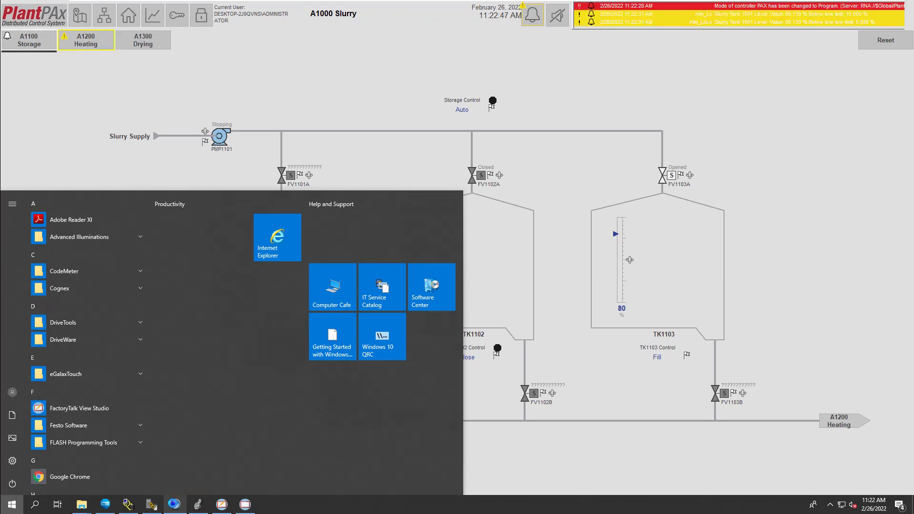
mouse_move(175, 504)
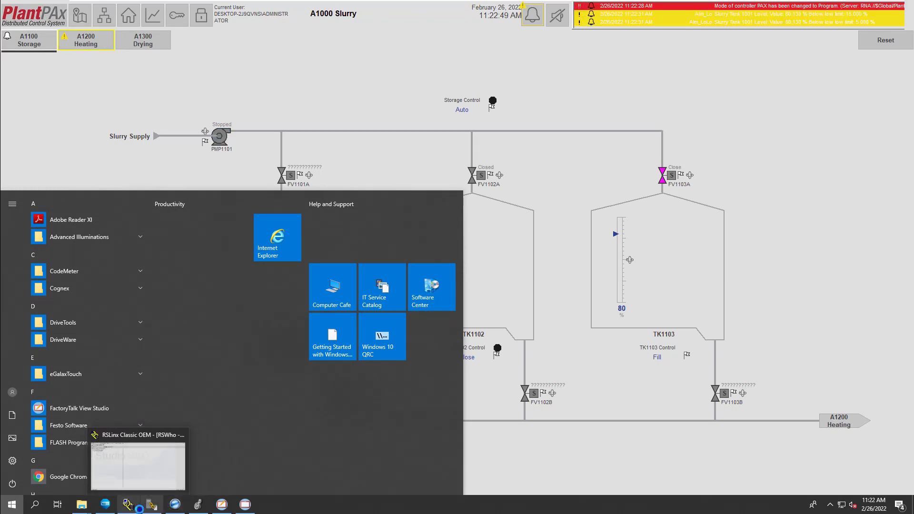
mouse_move(82, 504)
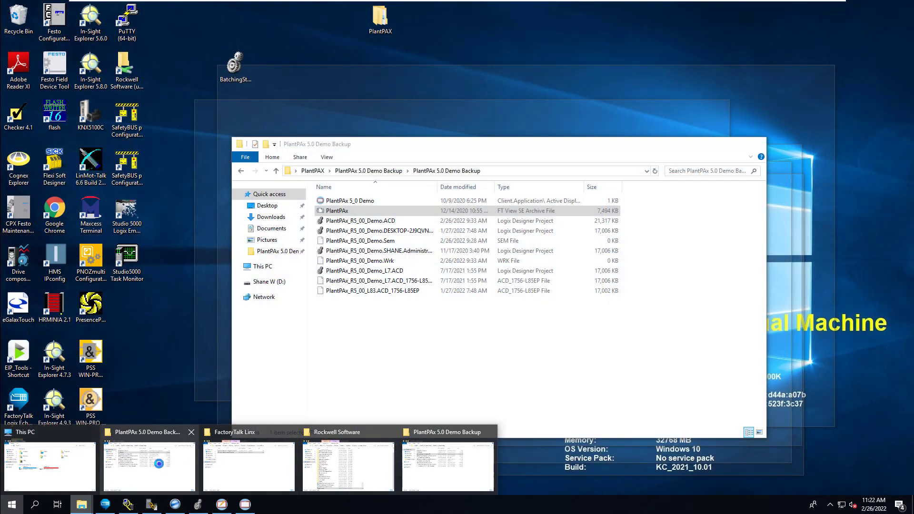
click(159, 464)
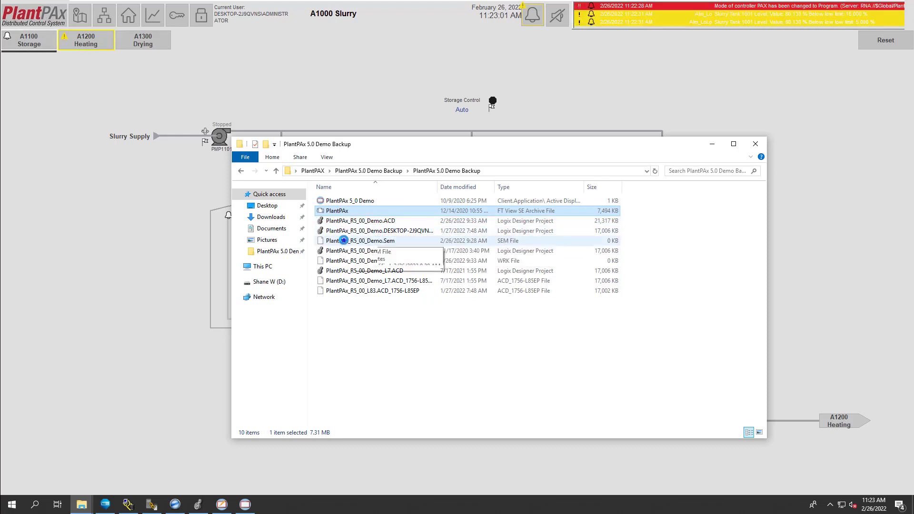
Switch to Logix Designer and examine the project's tasks and the modules under I/O Configuration
click(198, 505)
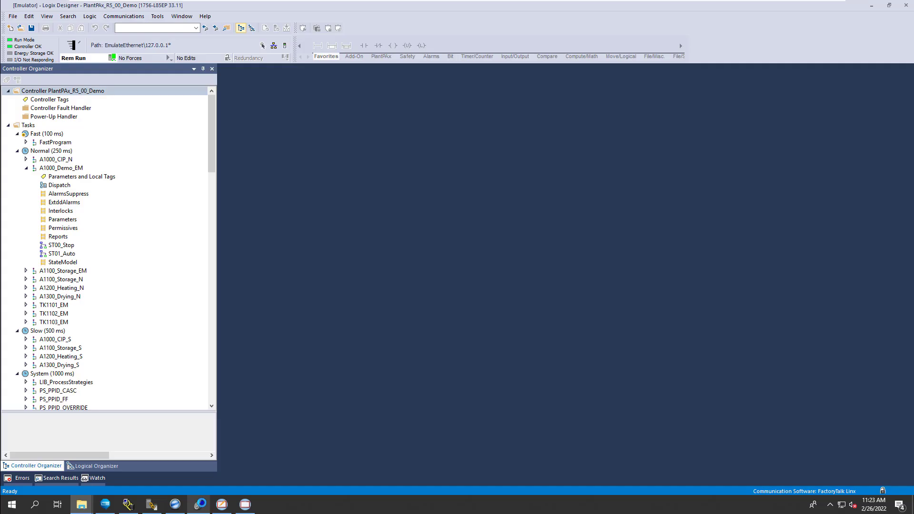
scroll(57, 281, down, 5)
scroll(55, 296, down, 4)
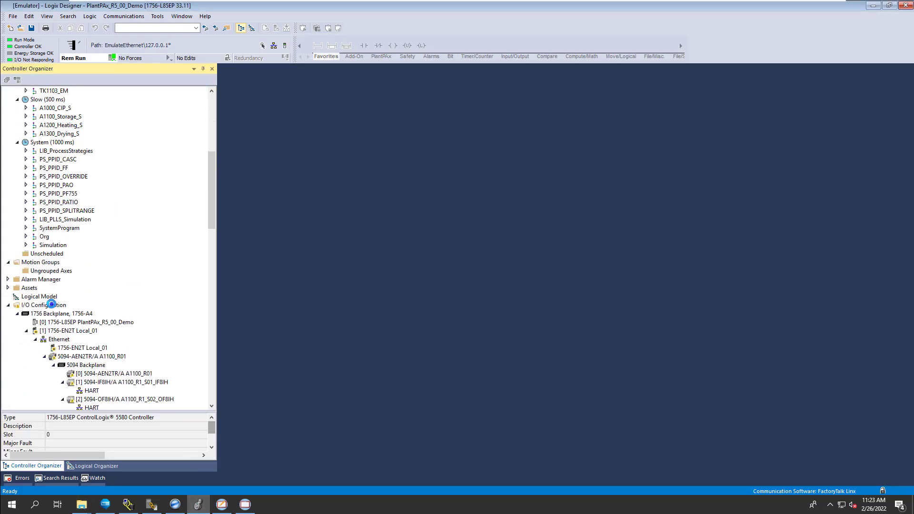
scroll(51, 302, up, 4)
scroll(51, 302, down, 6)
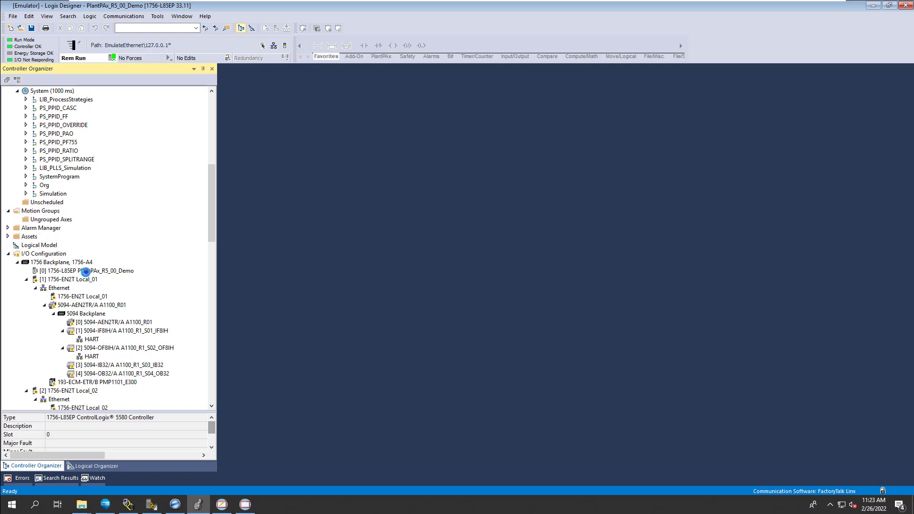
scroll(109, 280, up, 11)
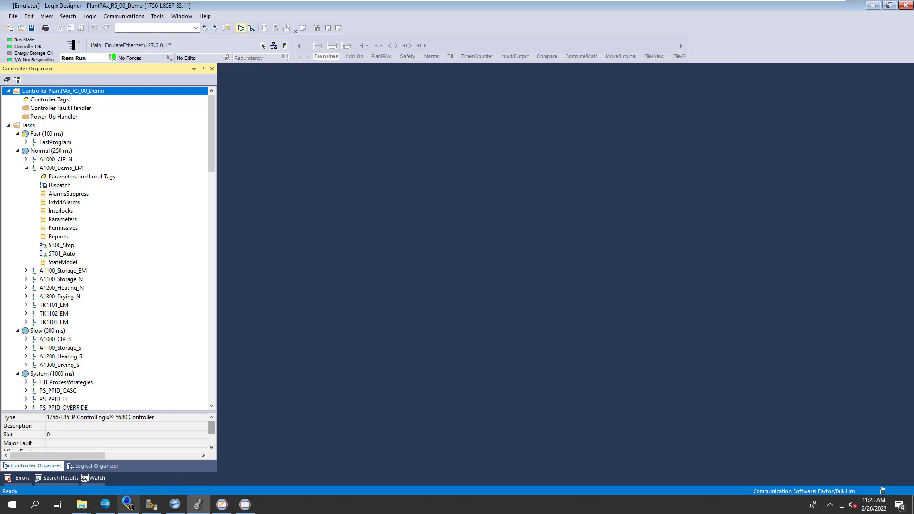
Check the controller's settings in the Logix Echo Dashboard and review the I/O Configuration modules in Logix Designer again
click(106, 505)
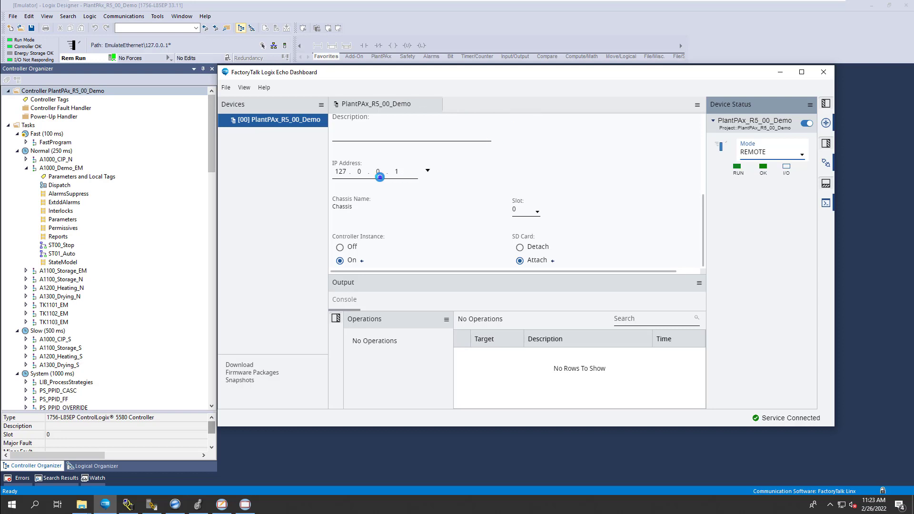
click(214, 165)
scroll(118, 230, down, 12)
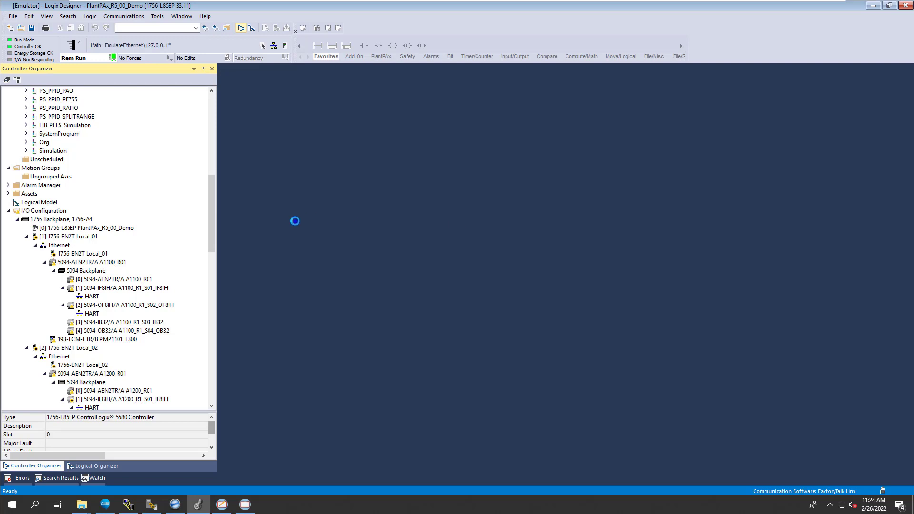
drag(212, 236, 207, 148)
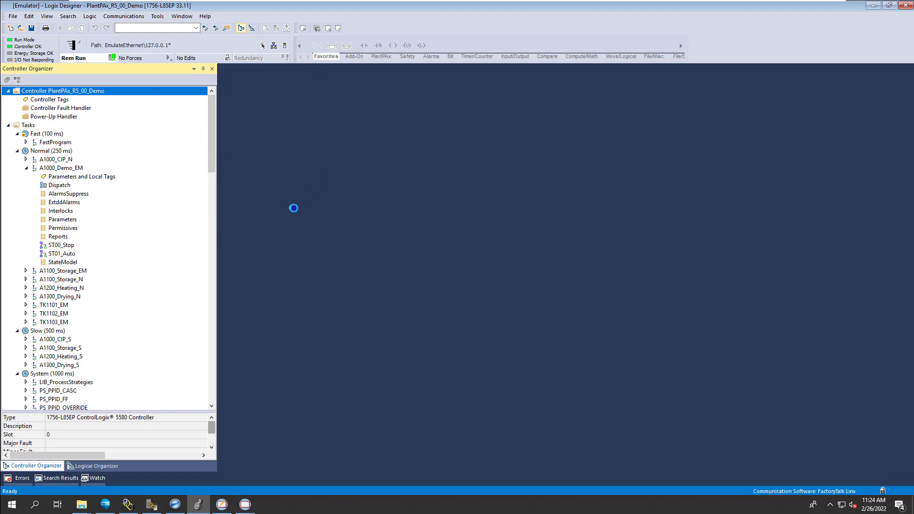
Bring the Logix Echo Dashboard back in front of Logix Designer and shift its window slightly
click(105, 505)
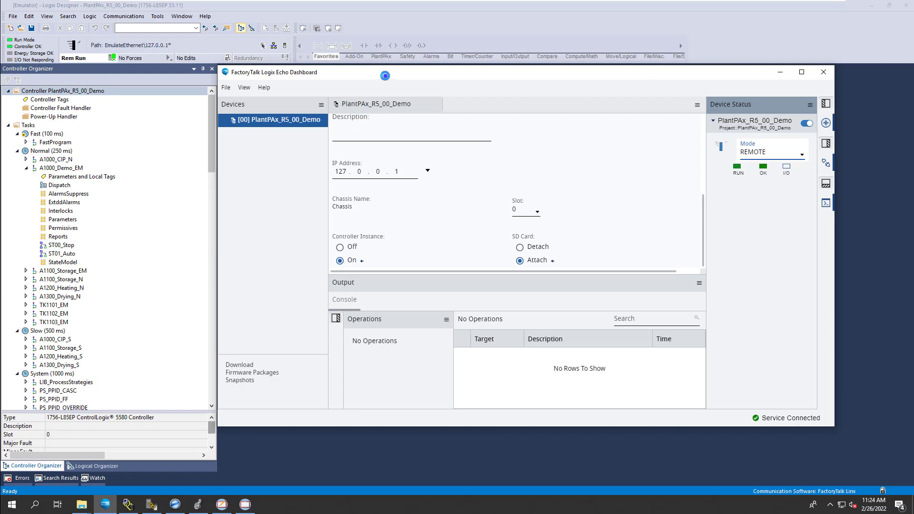
drag(386, 74, 390, 77)
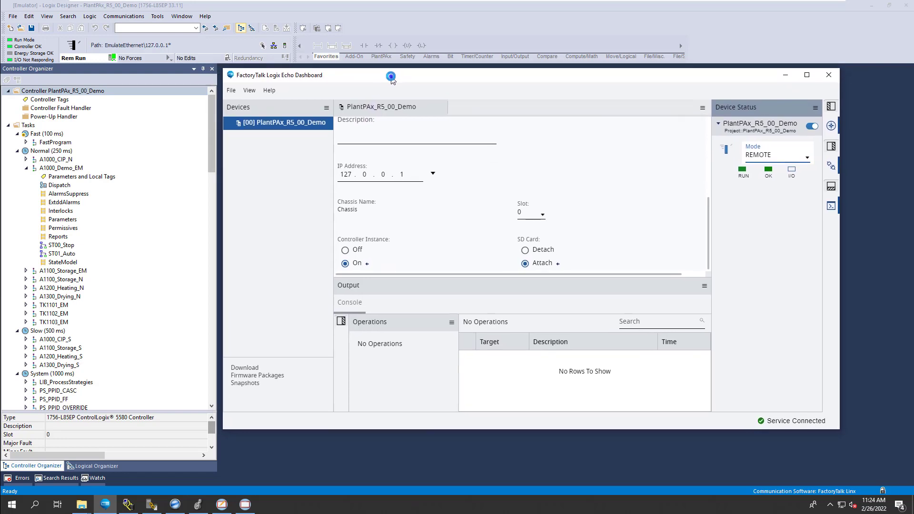